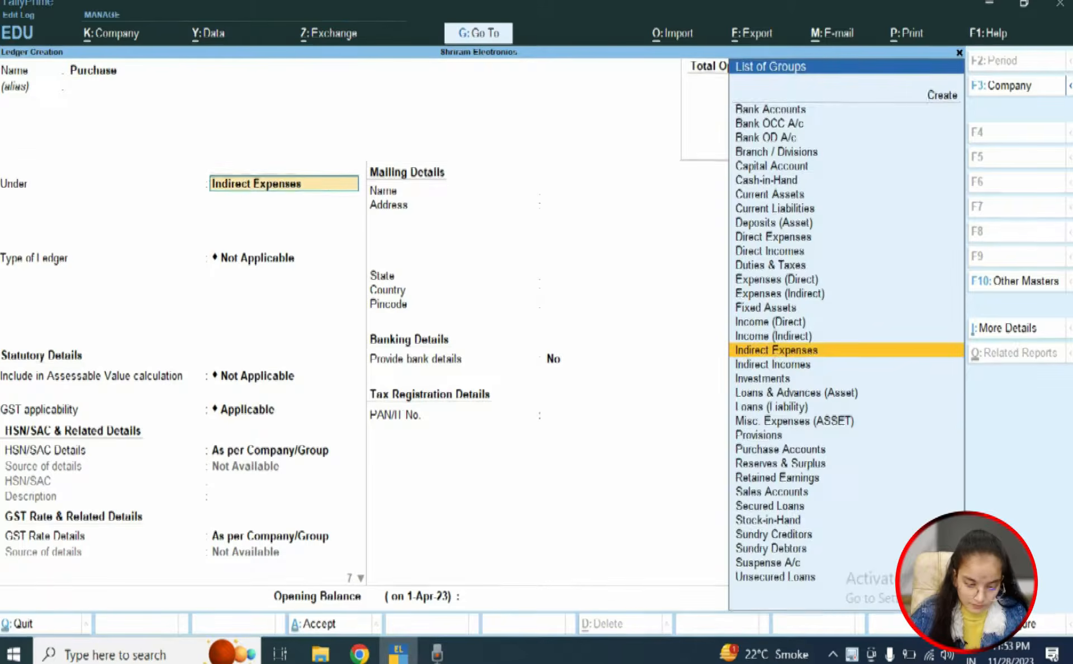
- Assign the Purchase ledger to the Purchase Accounts group and save it
text(Pu)
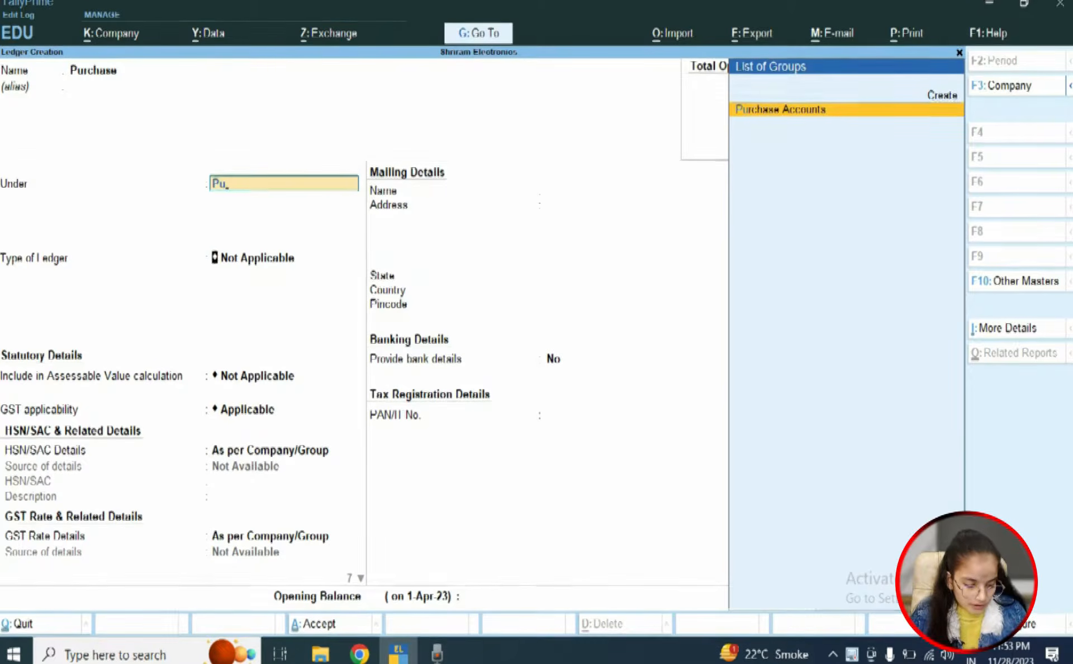
key(Return)
key(ctrl)
key(ctrl+a)
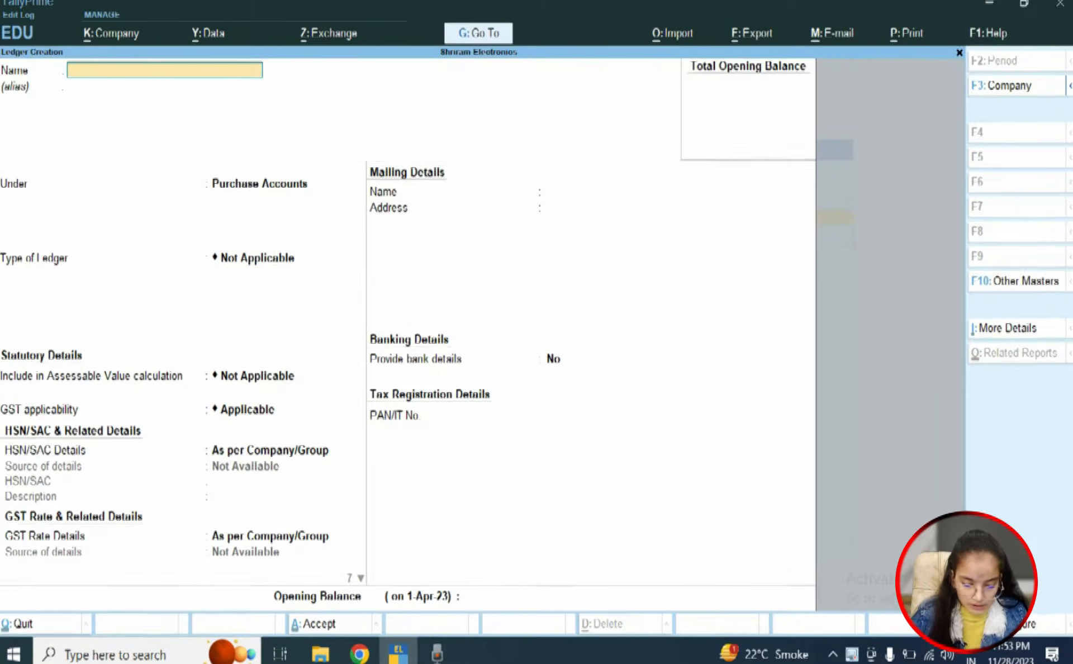
- Create a ledger named Sales under the Sales Accounts group and save it
text(Sales)
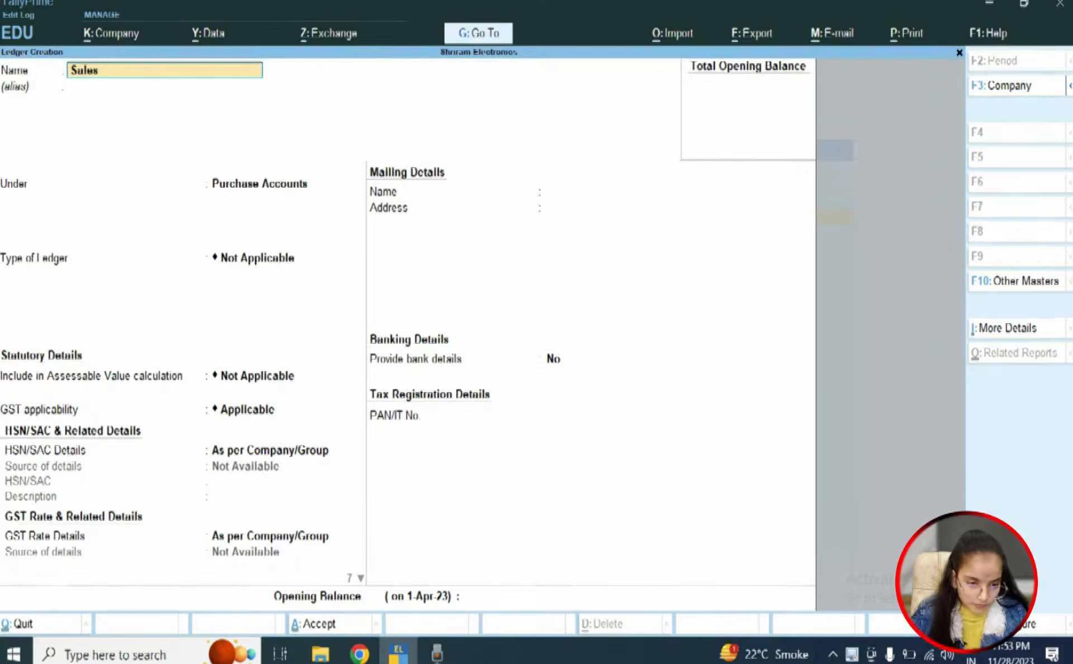
key(Return)
key(Return)
text(Sales)
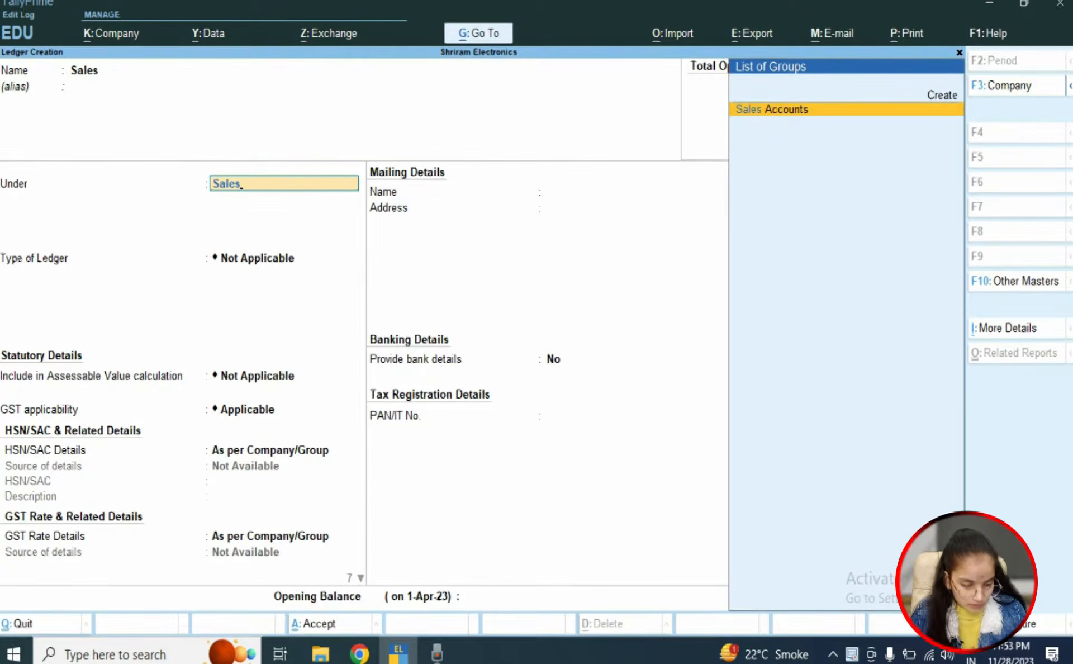
key(Return)
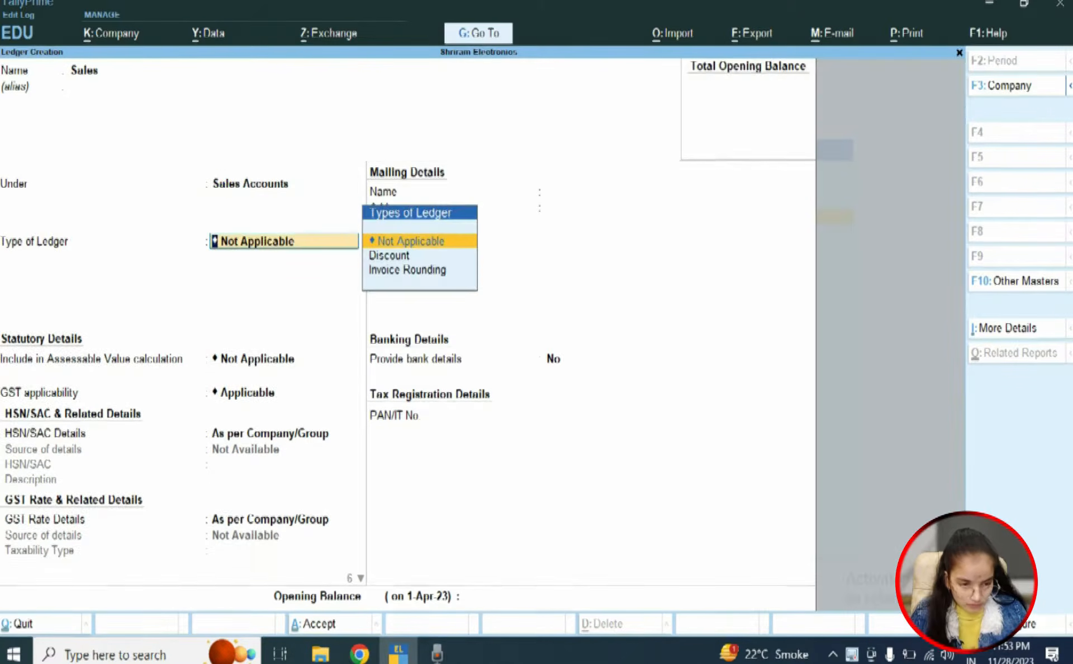
key(ctrl+a)
- Create a ledger named Sundry Creditor under the Sundry Creditors group and save it
text(Sundr)
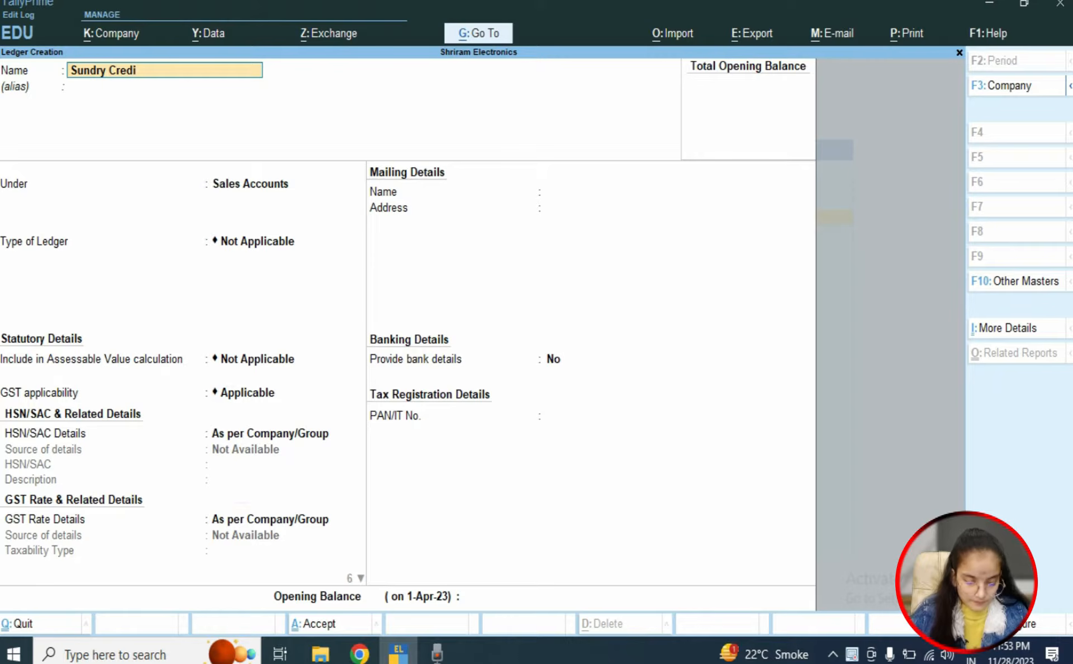
text(y Creditor)
key(Return)
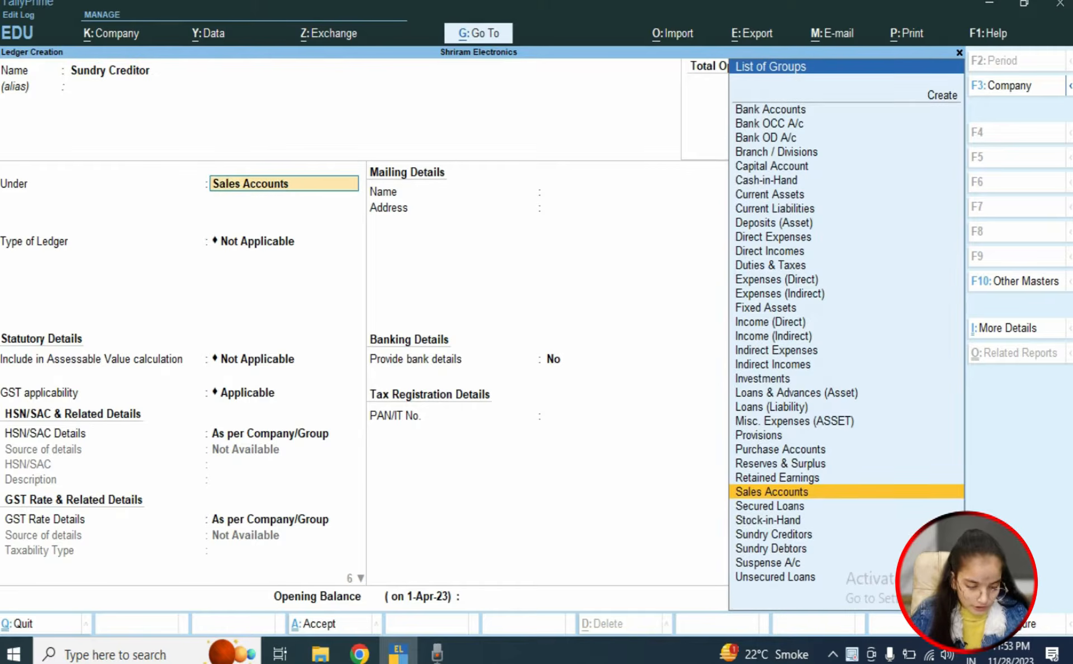
text(Cred)
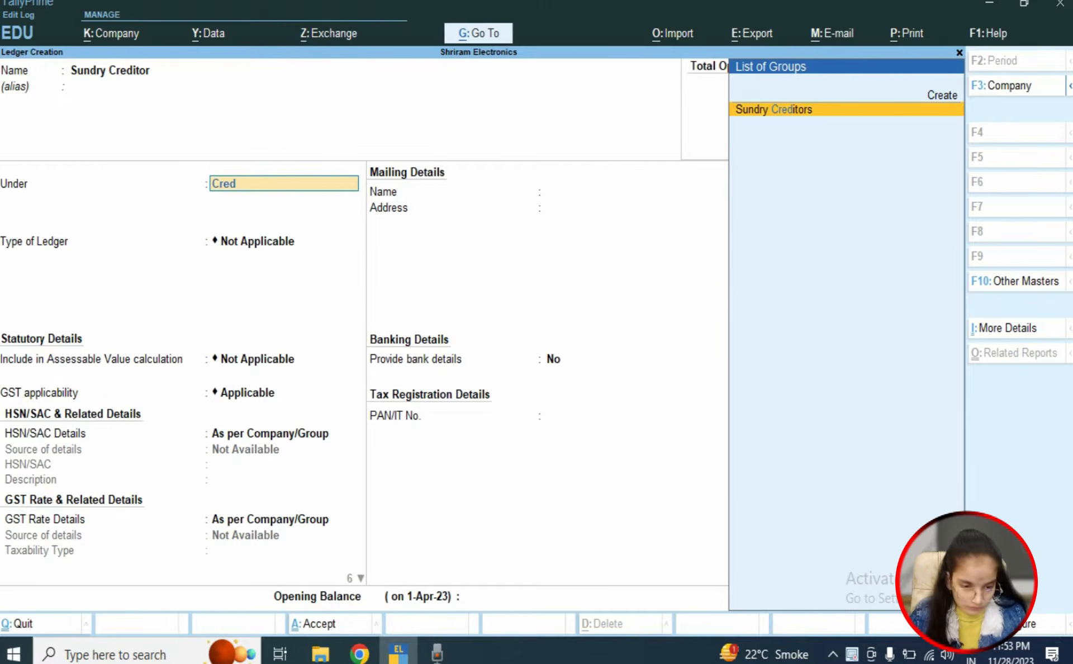
key(Return)
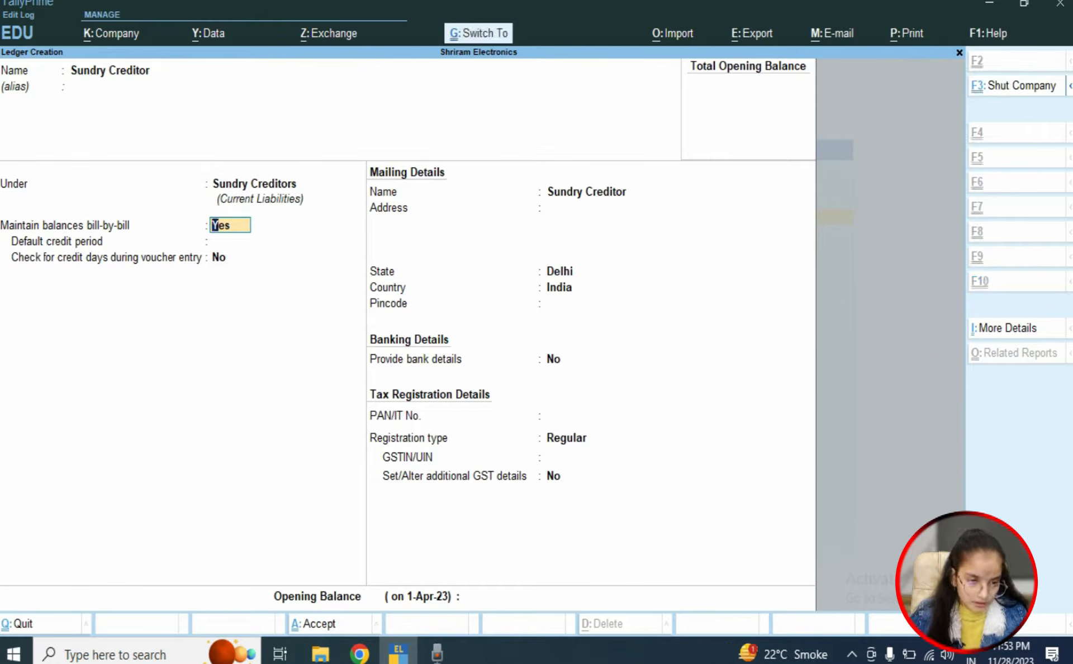
key(ctrl+a)
- Create a ledger named Sundry Debotrs under the Sundry Debtors group, save it and leave ledger creation
text(Sun)
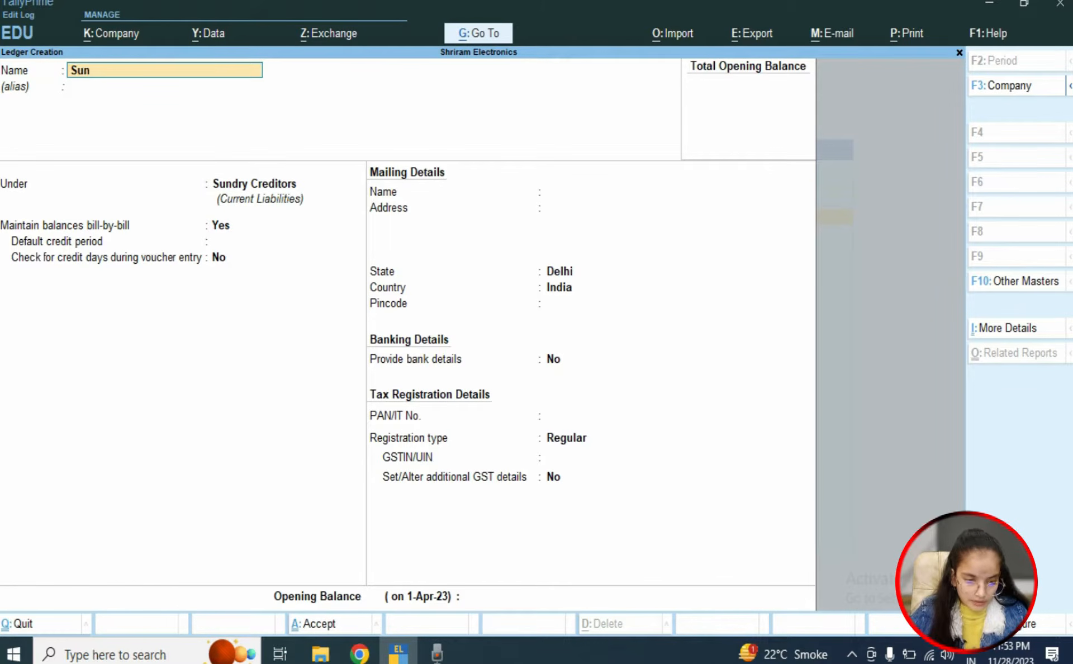
text(dry De)
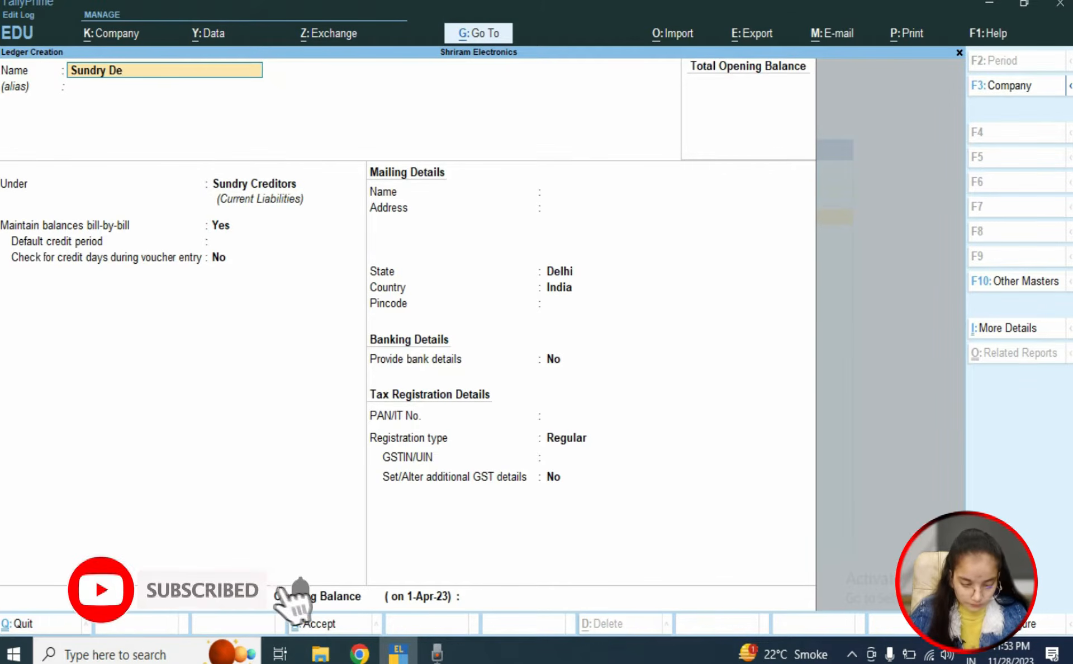
text(botrs)
key(Return)
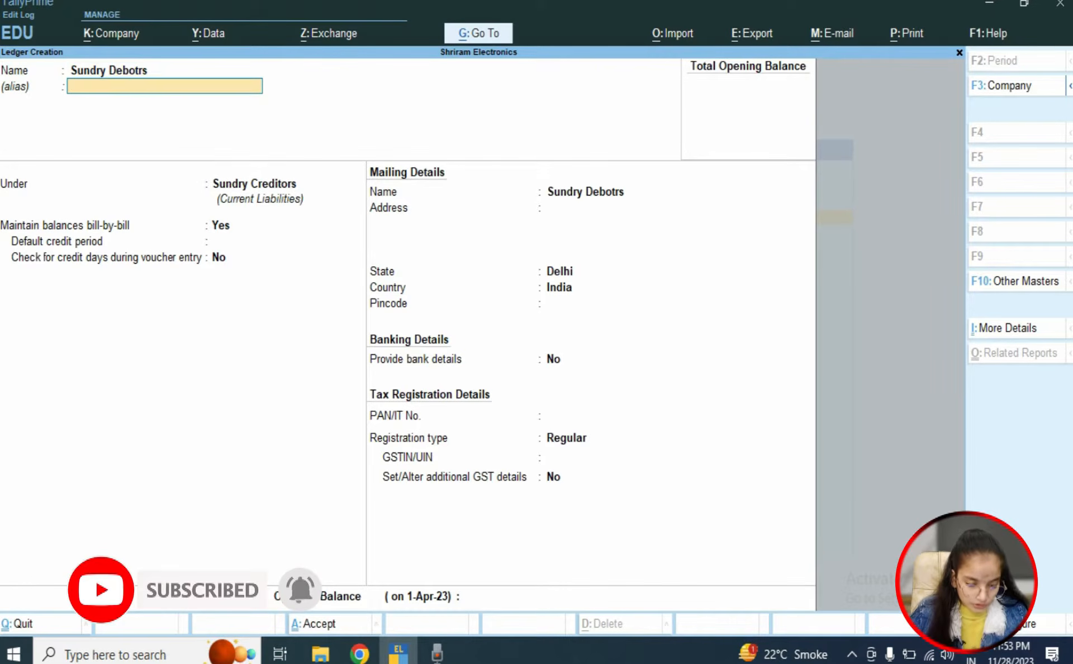
key(Return)
text(Deb)
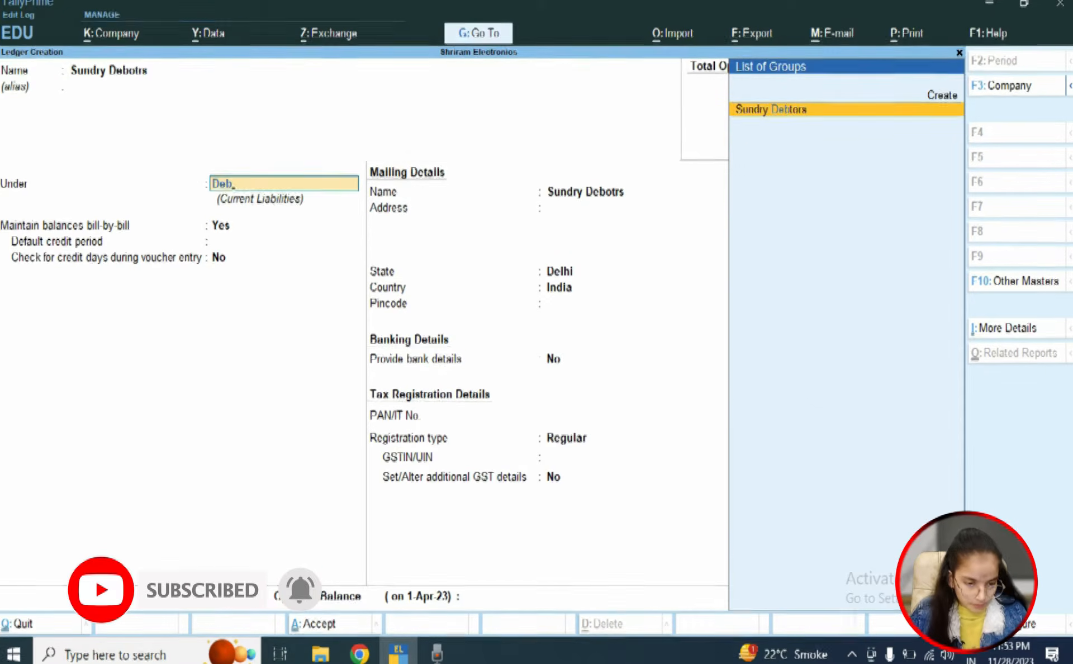
key(Return)
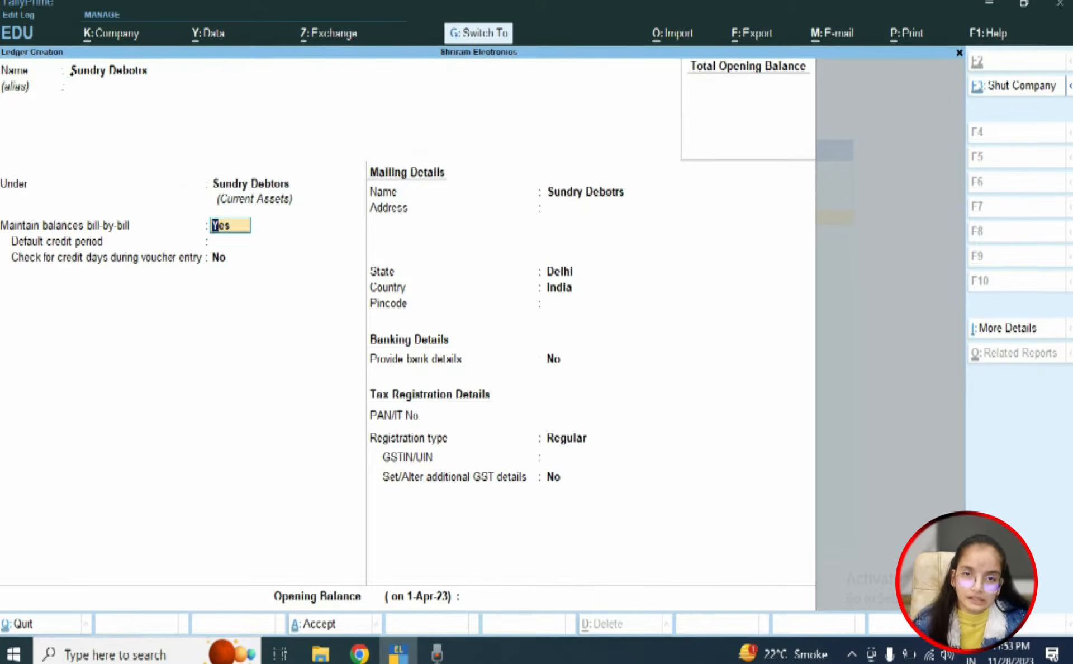
key(ctrl+a)
key(Escape)
- Start a new stock item master and name it Laptop, without an alias
key(Return)
key(Down)
key(Down)
key(Down)
key(Down)
key(Down)
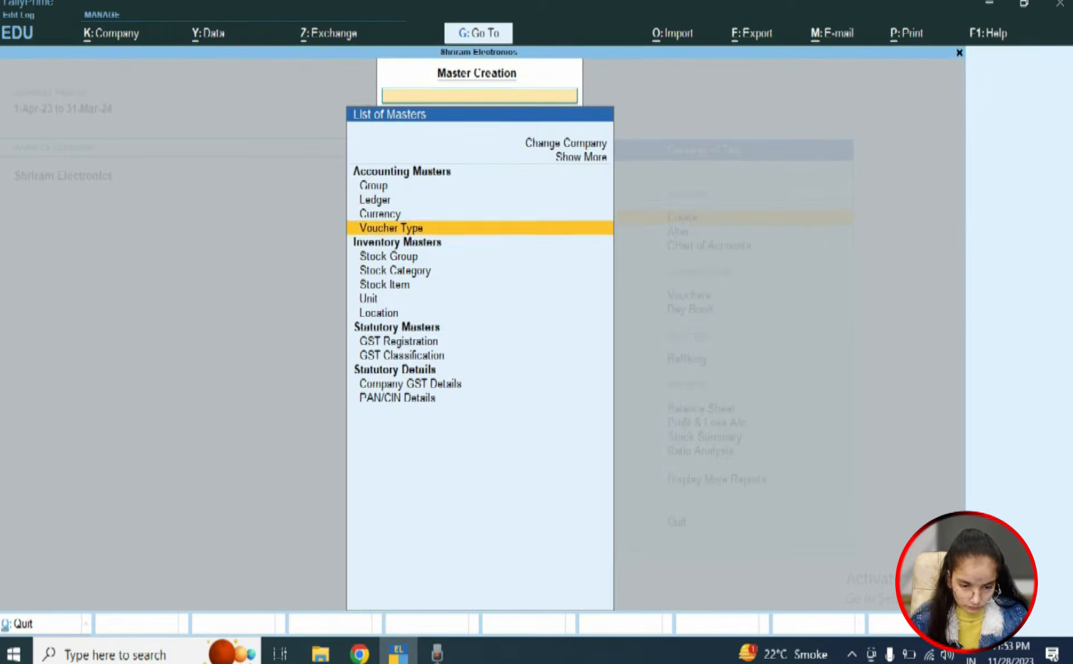
key(Return)
text(Laptop)
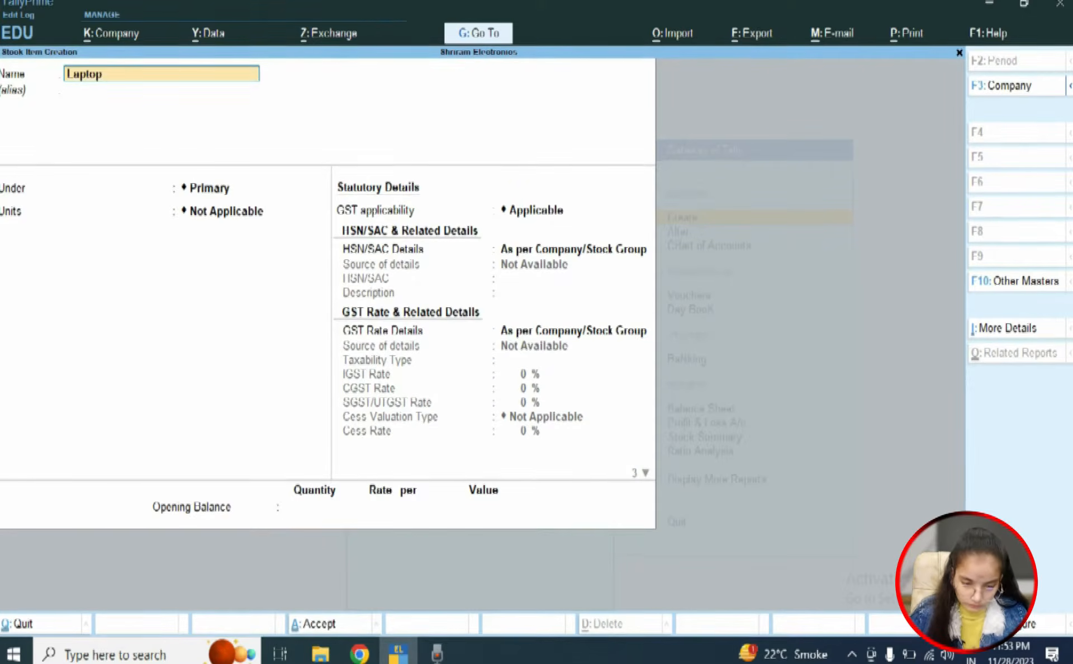
key(Return)
key(Return)
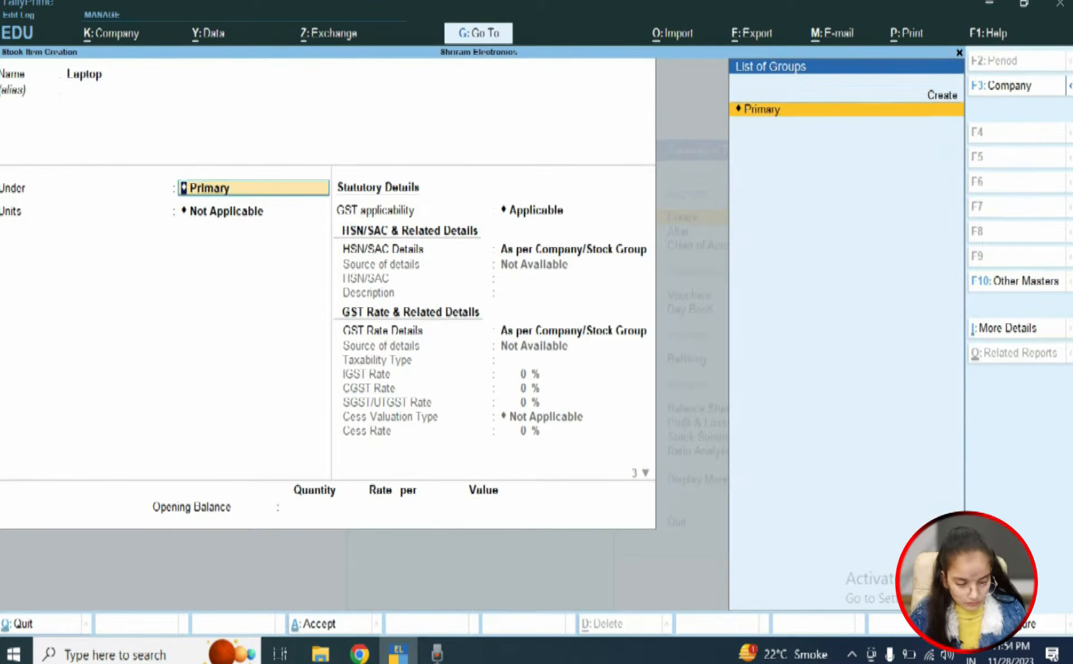
- Create a stock group named Dell under Primary and assign the Laptop item to it
key(alt+c)
text(Dell)
key(Return)
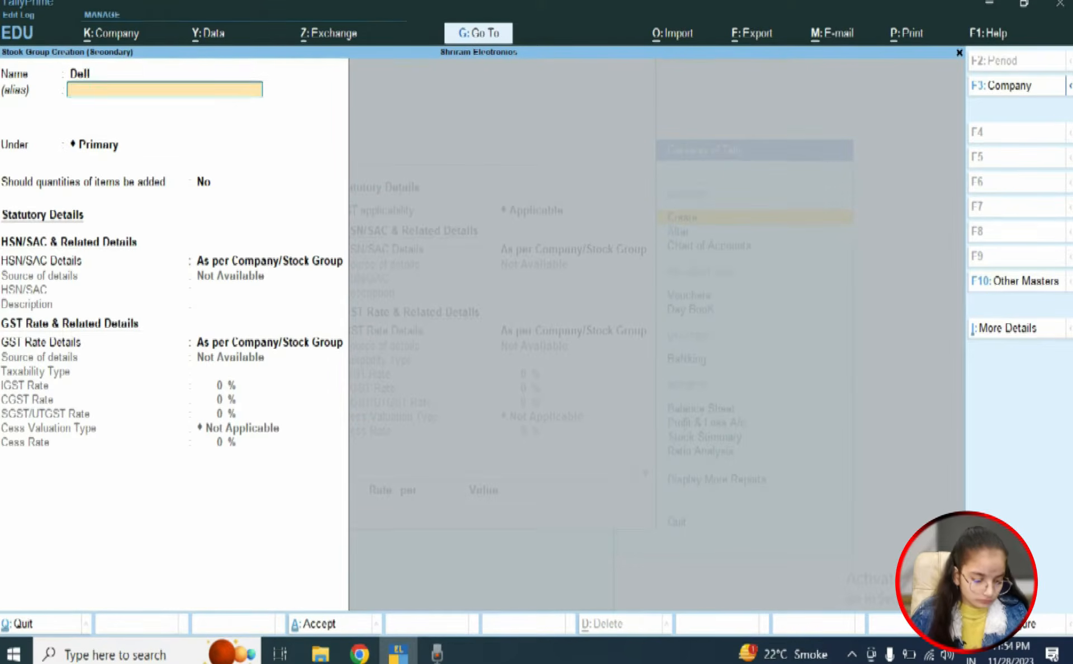
key(Return)
key(Return)
key(ctrl+a)
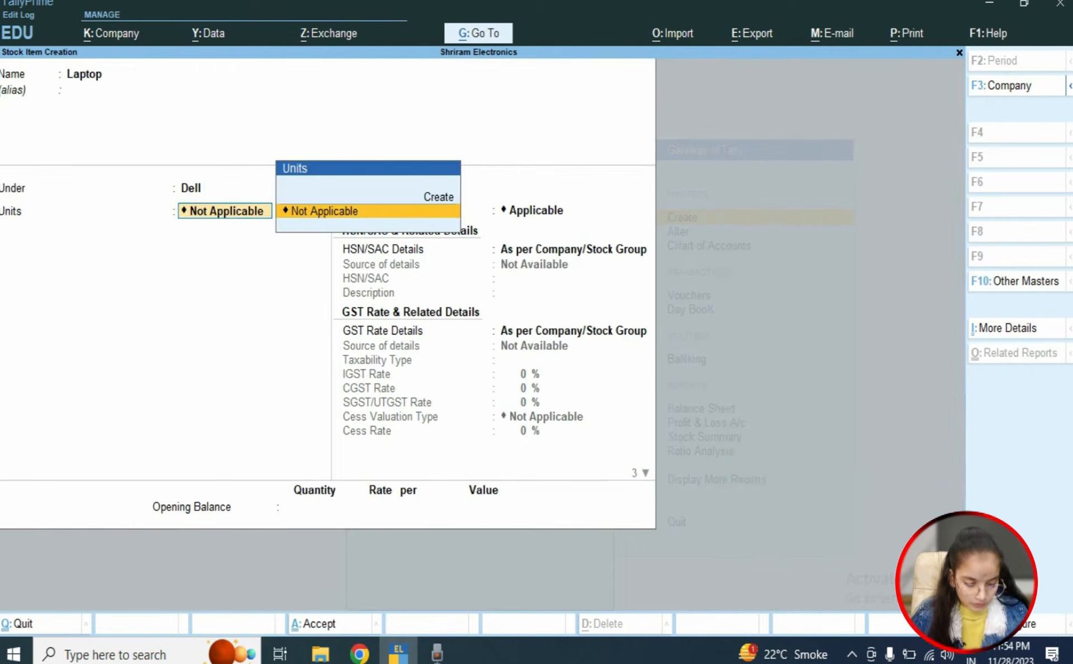
- Create the simple unit pcs for the Laptop item, then save the item and leave stock item creation
key(alt)
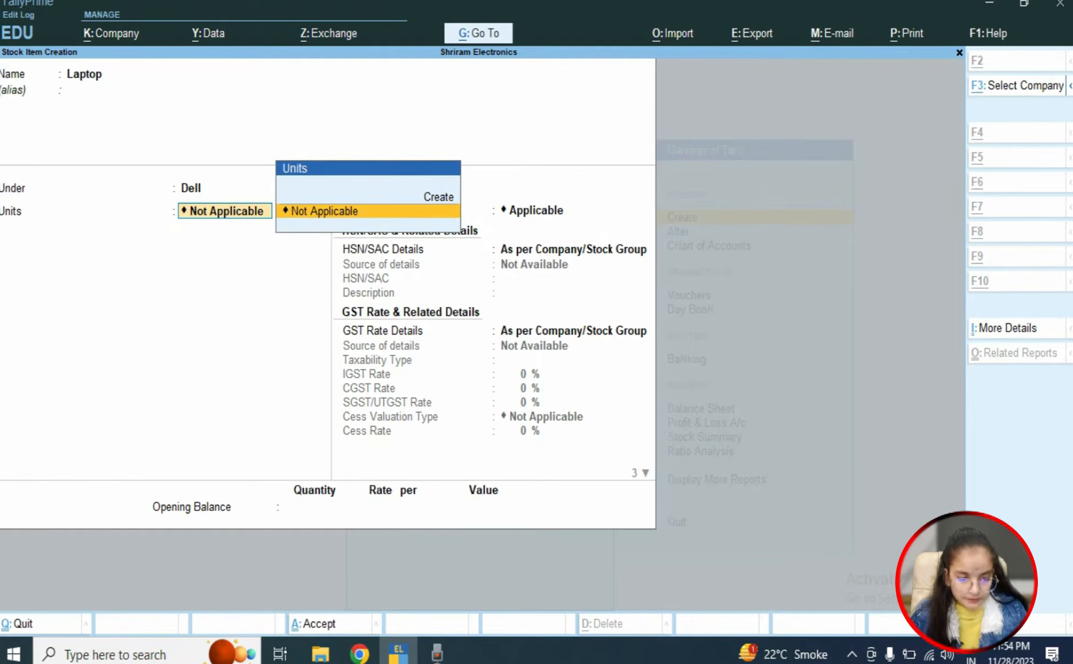
key(alt+c)
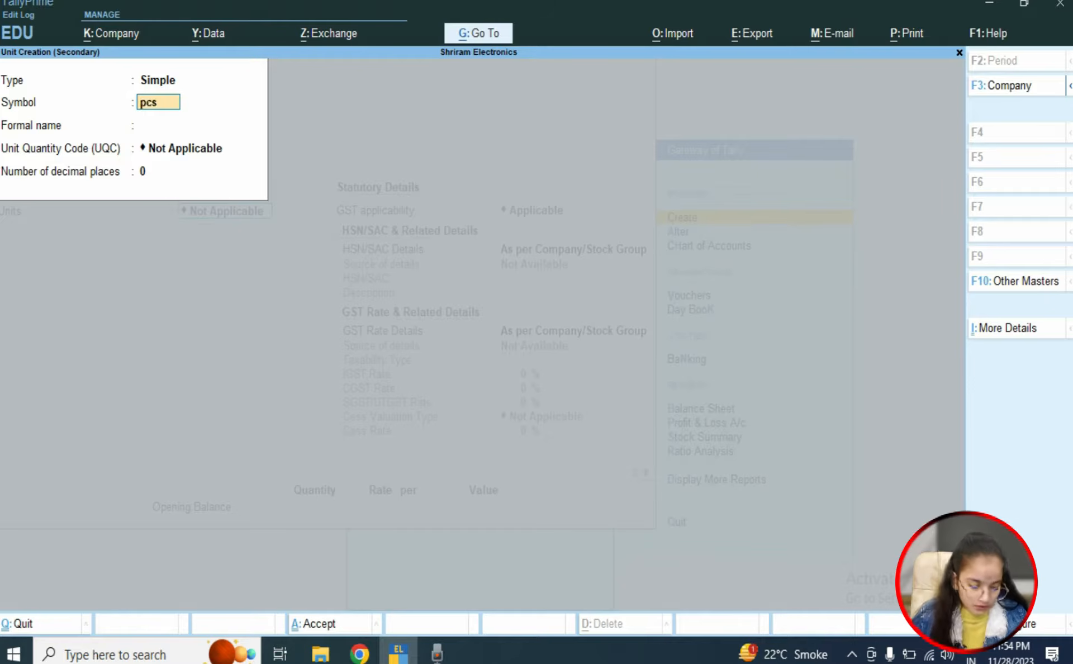
key(Return)
key(ctrl+a)
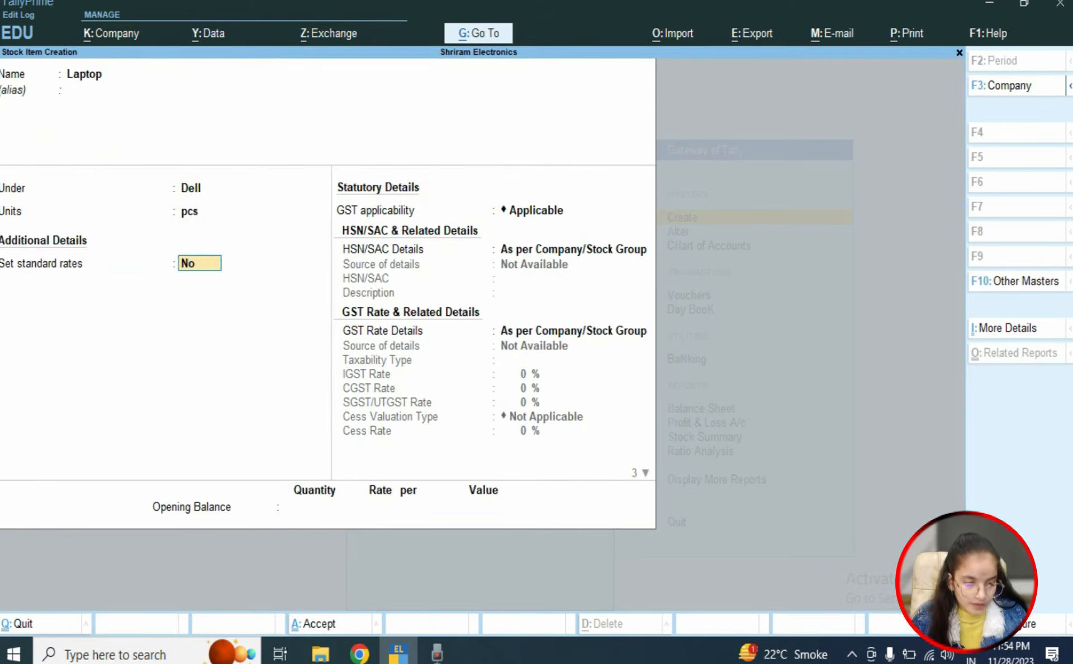
key(ctrl+a)
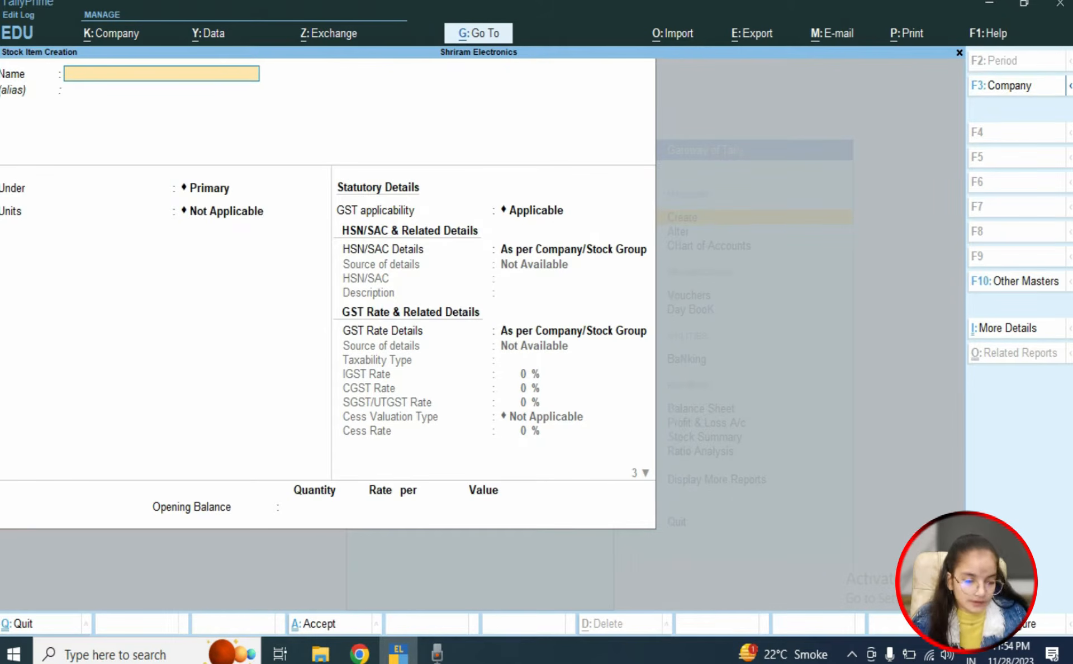
key(Escape)
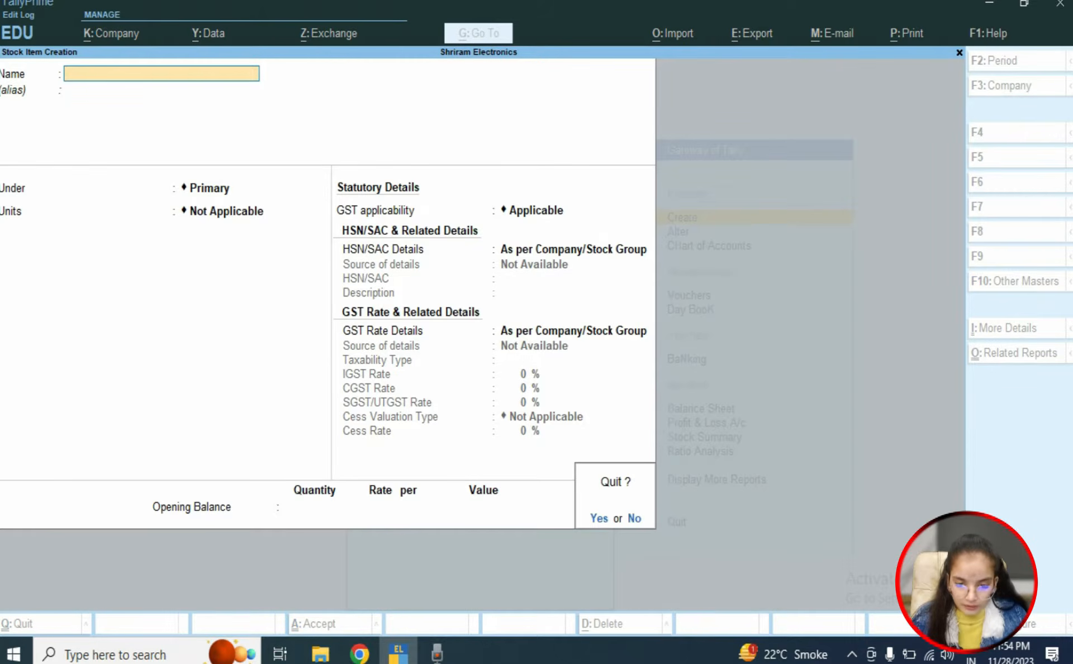
key(y)
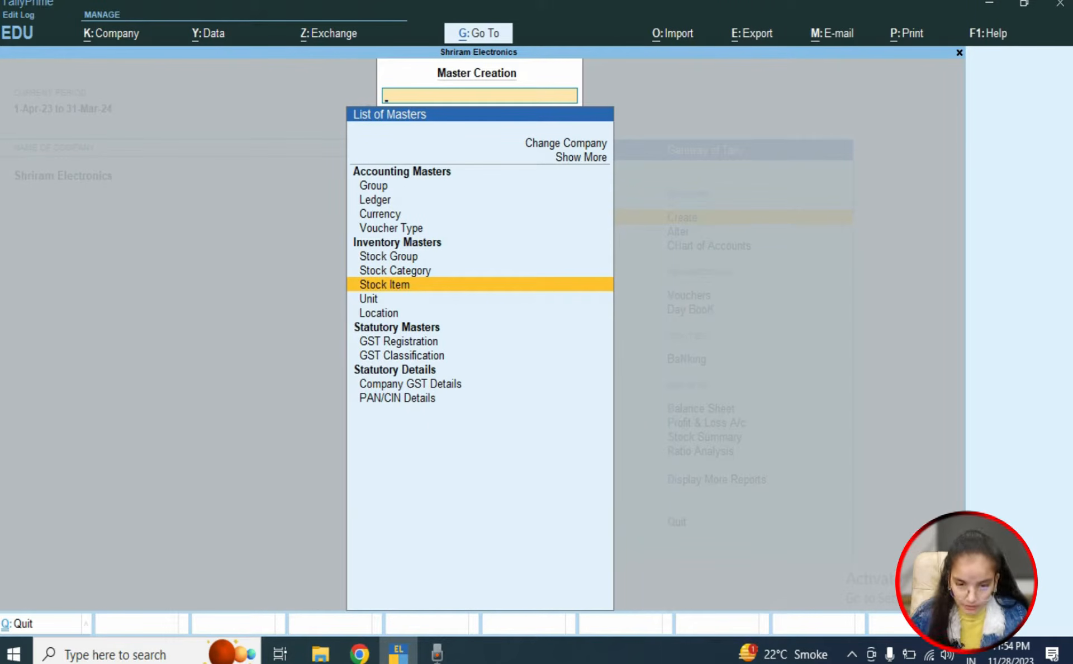
- Expand the list of masters to show the additional master types
key(Up)
key(Up)
key(Up)
key(Up)
key(Up)
key(Up)
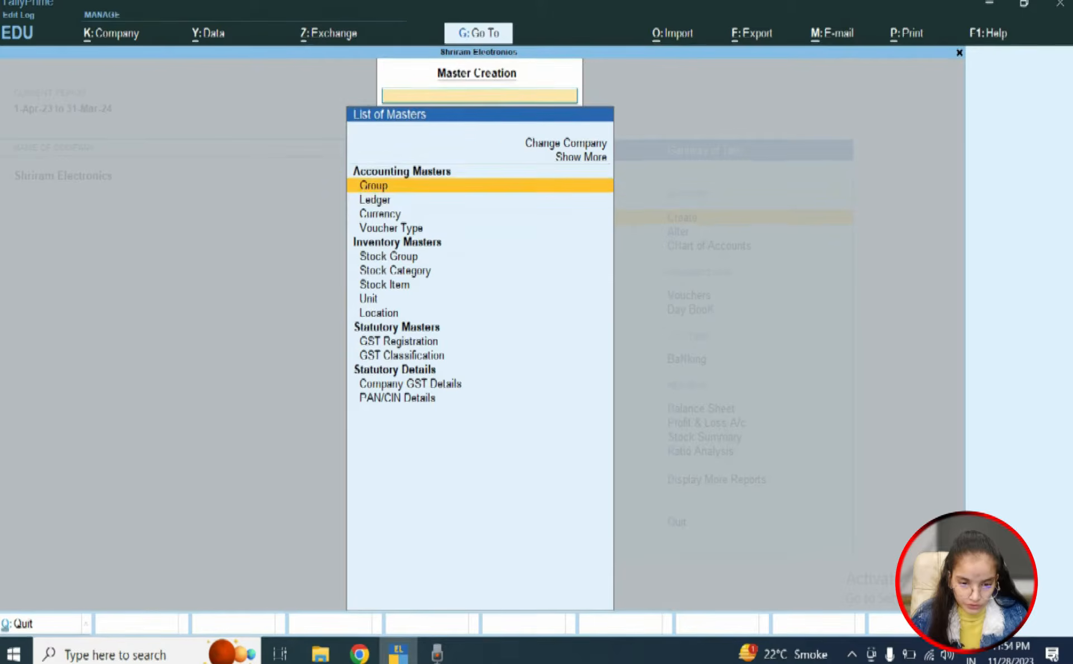
key(Up)
key(Return)
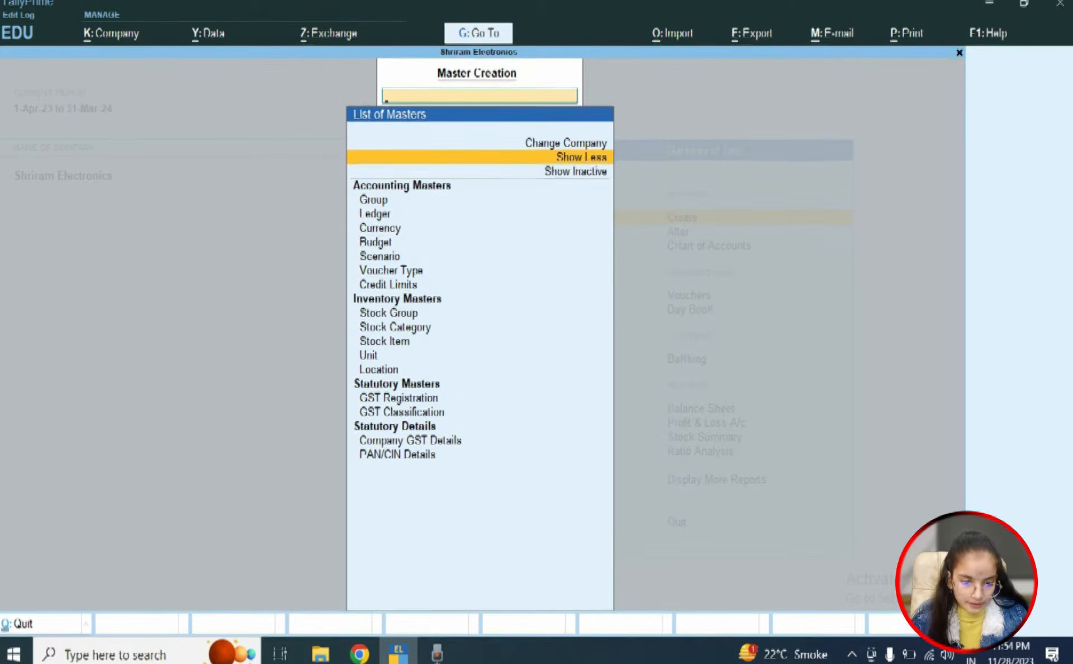
key(Up)
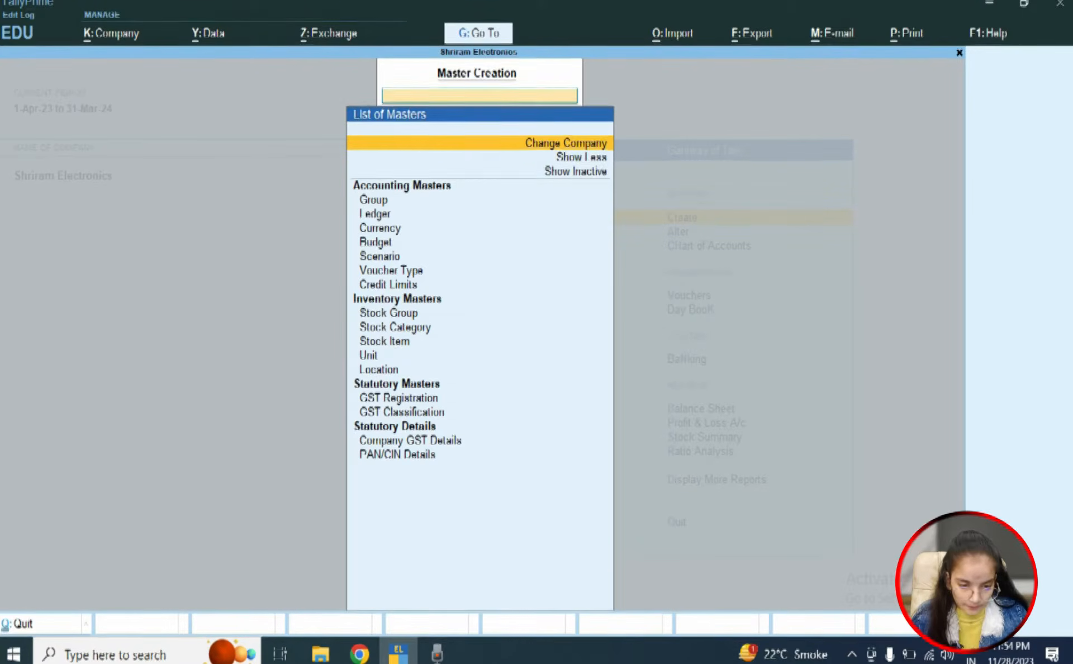
- Start a new scenario master named Provision, with actuals included
key(Down)
key(Down)
key(Down)
key(Down)
key(Down)
key(Down)
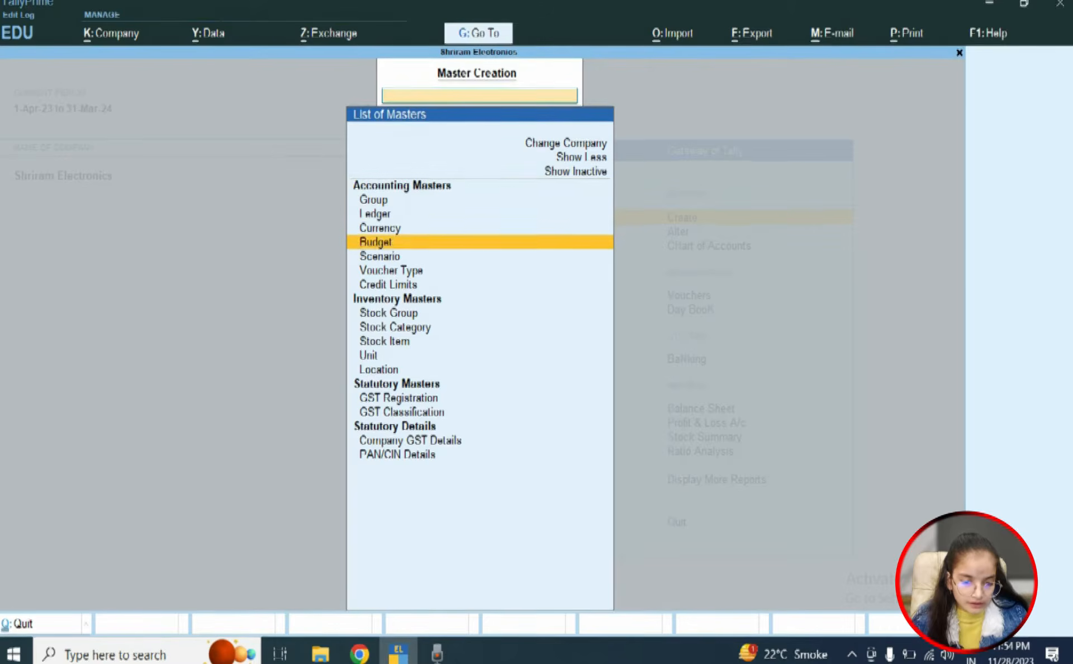
key(Down)
key(Return)
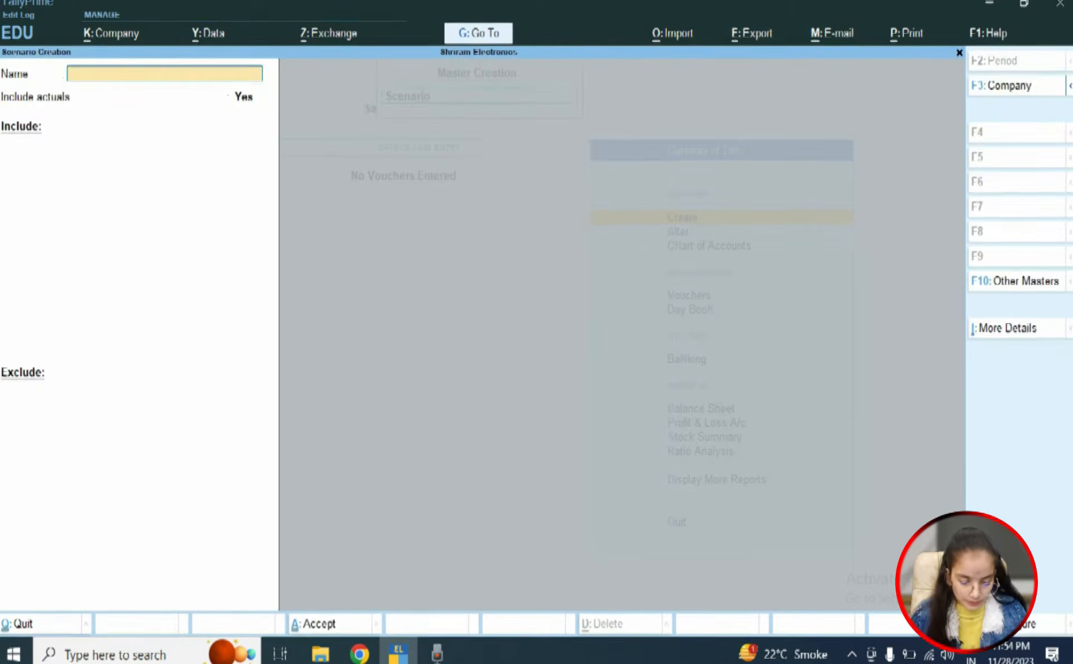
text(Pro)
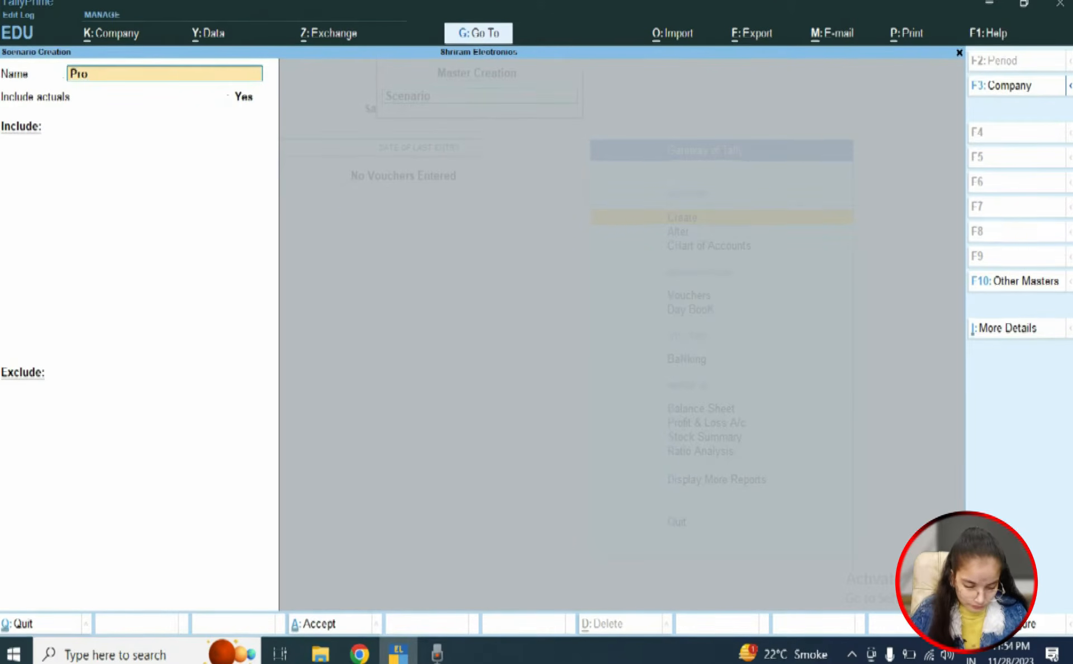
text(vision)
key(Return)
key(Return)
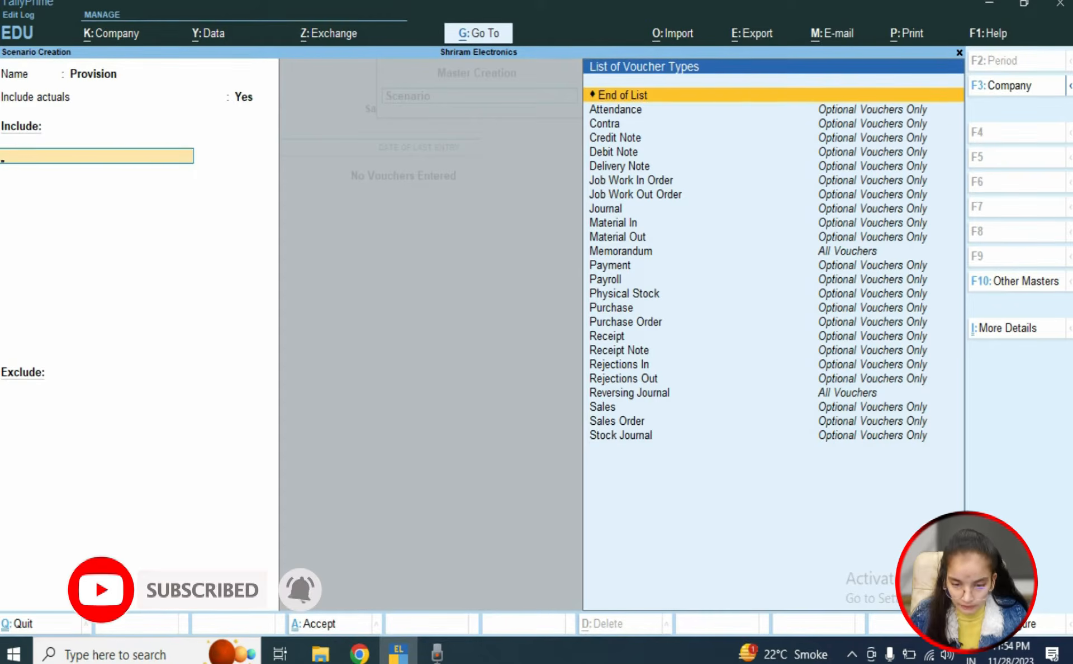
- Include the Reversing Journal voucher type in the Provision scenario, save it and start leaving scenario creation
key(Down)
key(Down)
key(Down)
key(Down)
key(Down)
key(Down)
key(Down)
key(Down)
key(Down)
key(Down)
key(Down)
key(Down)
key(Down)
key(Down)
key(Down)
key(Down)
key(Down)
key(Down)
key(Down)
key(Down)
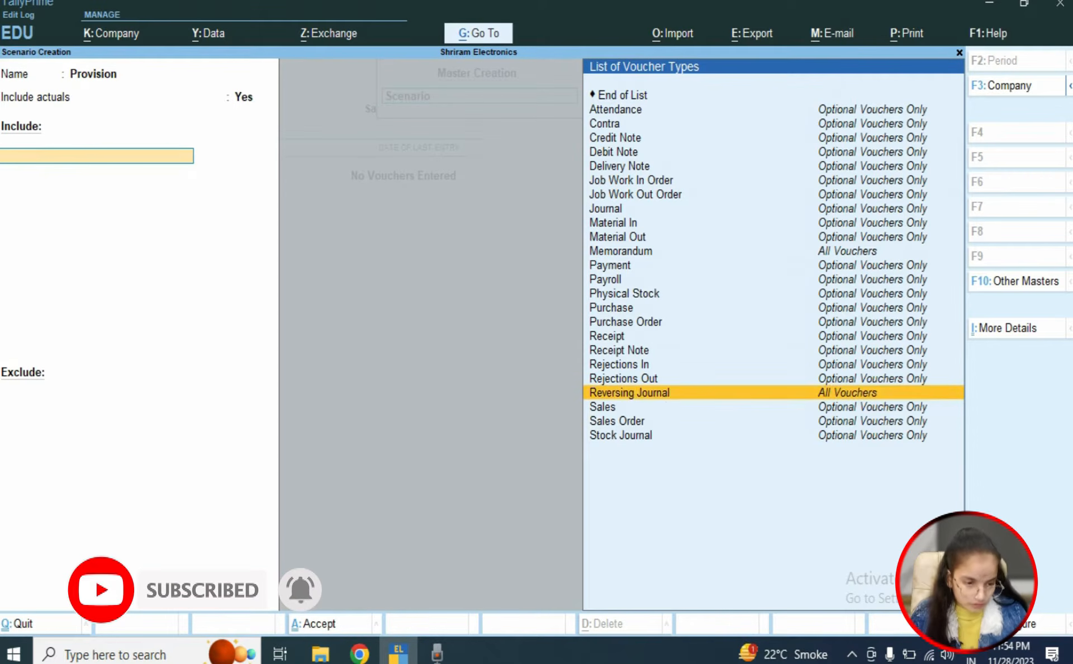
key(Return)
key(ctrl)
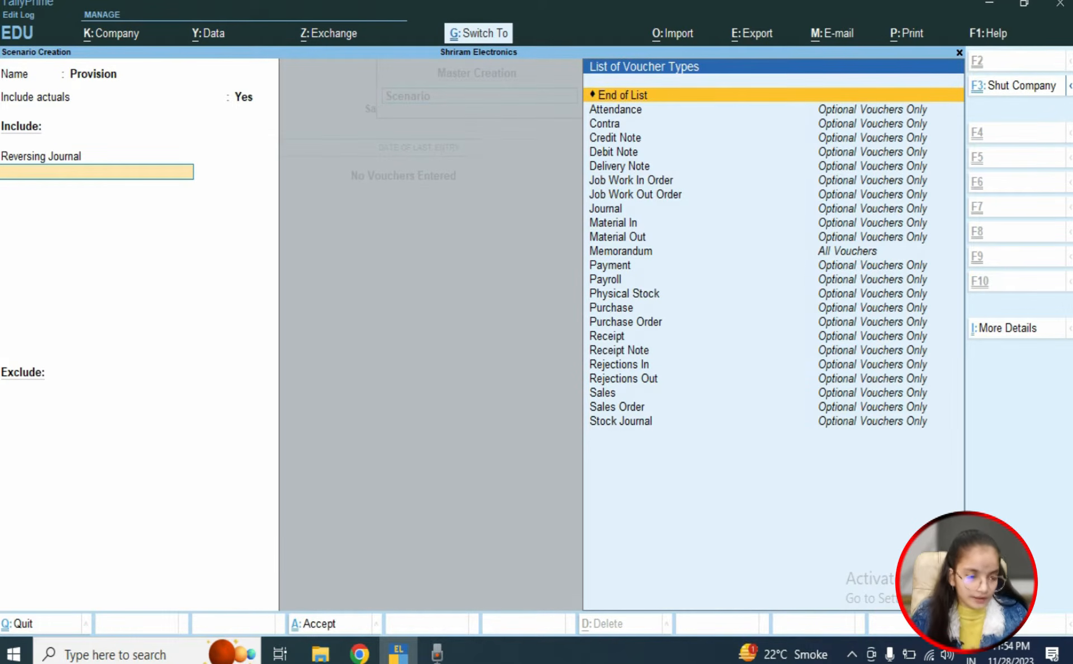
key(ctrl+a)
key(Escape)
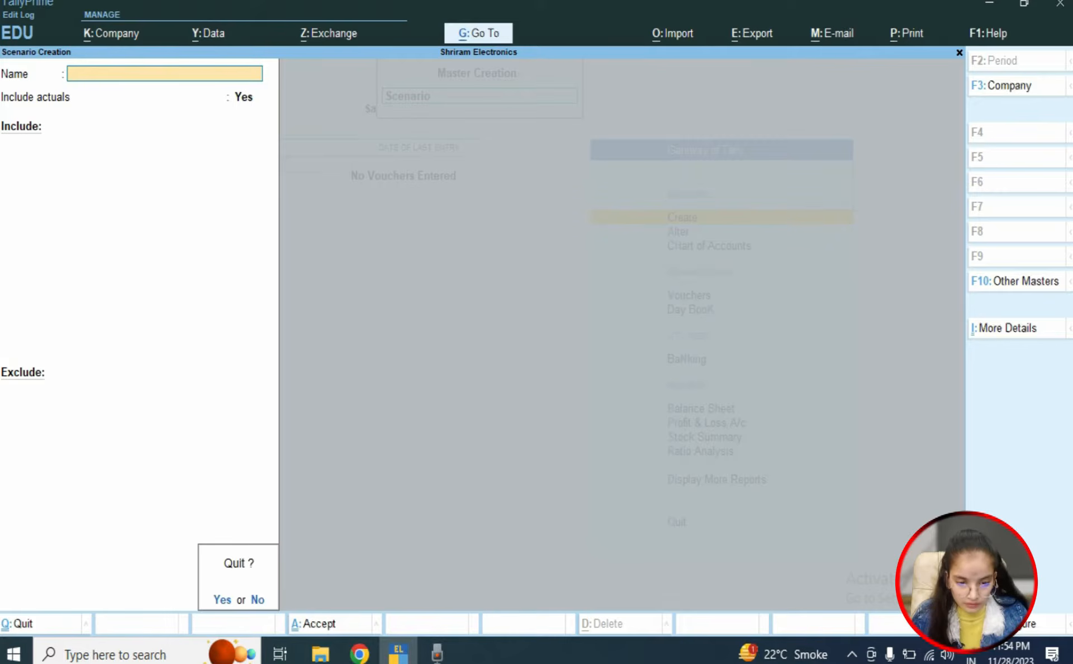
- Leave scenario creation and start a new purchase voucher
key(Return)
key(Escape)
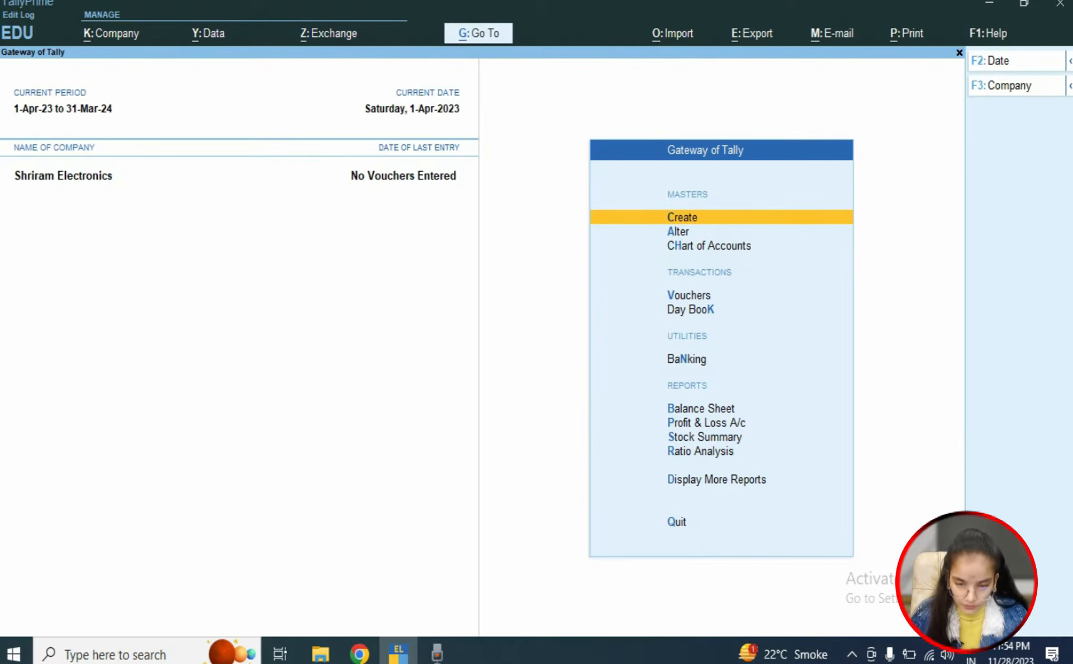
key(Down)
key(Down)
key(Down)
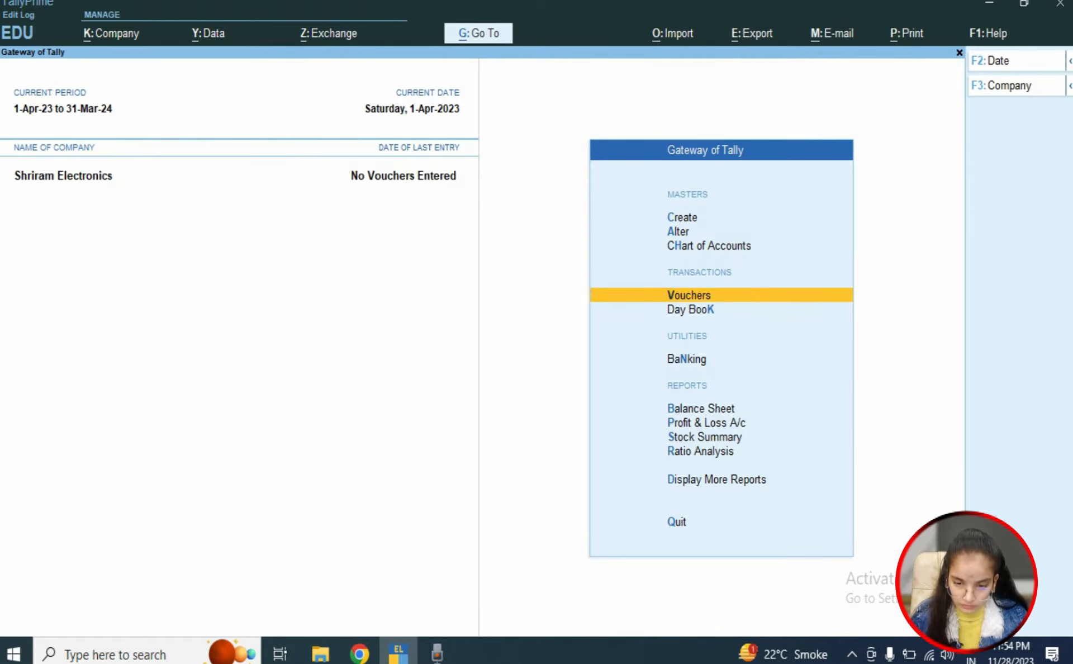
key(Return)
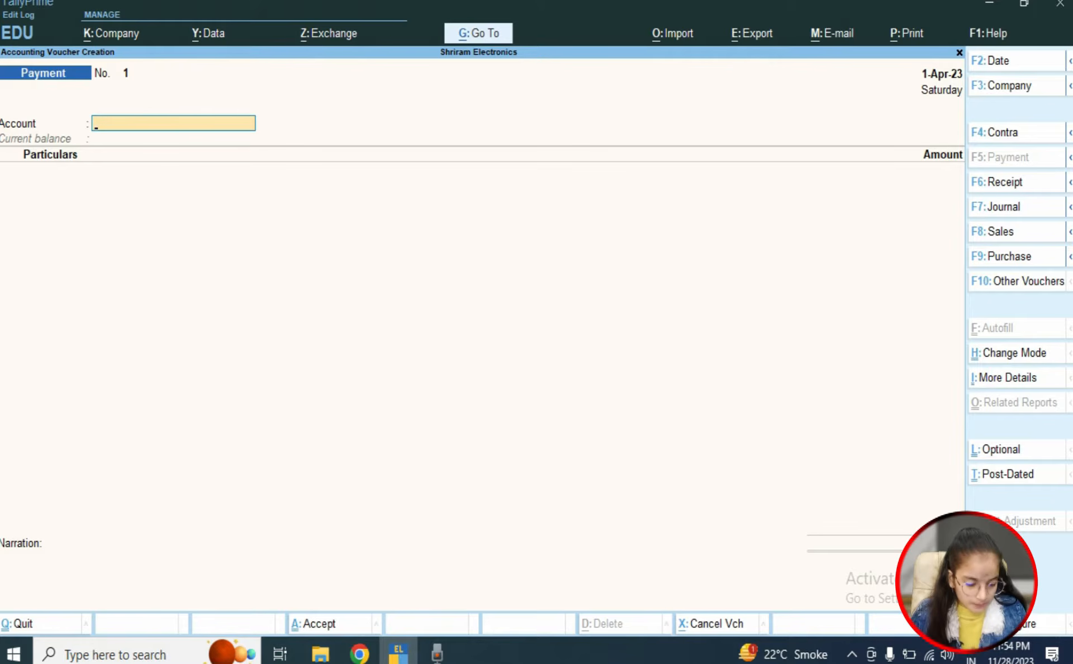
key(F9)
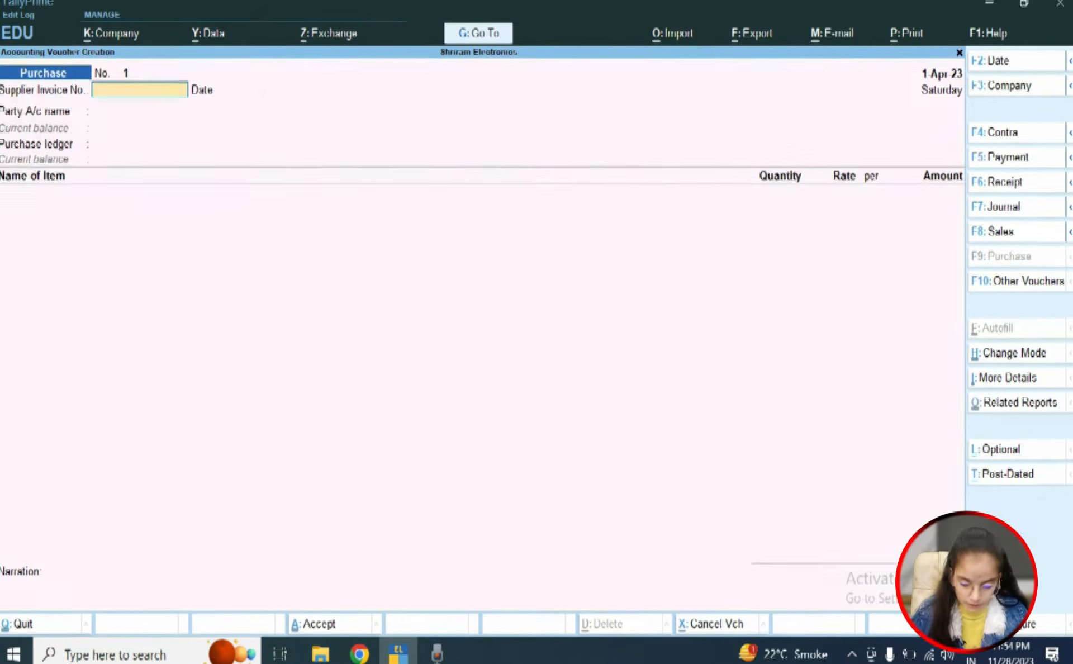
- Enter supplier invoice number 412 in the purchase voucher, with Sundry Creditor as the party and Purchase as the purchase ledger
text(412)
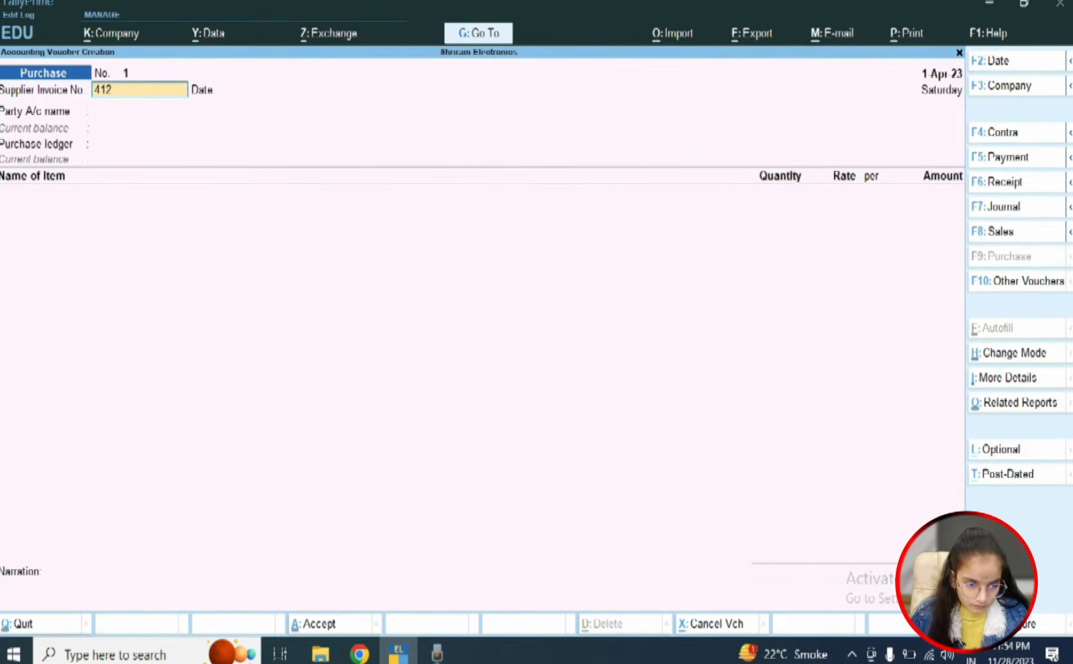
key(Return)
key(Return)
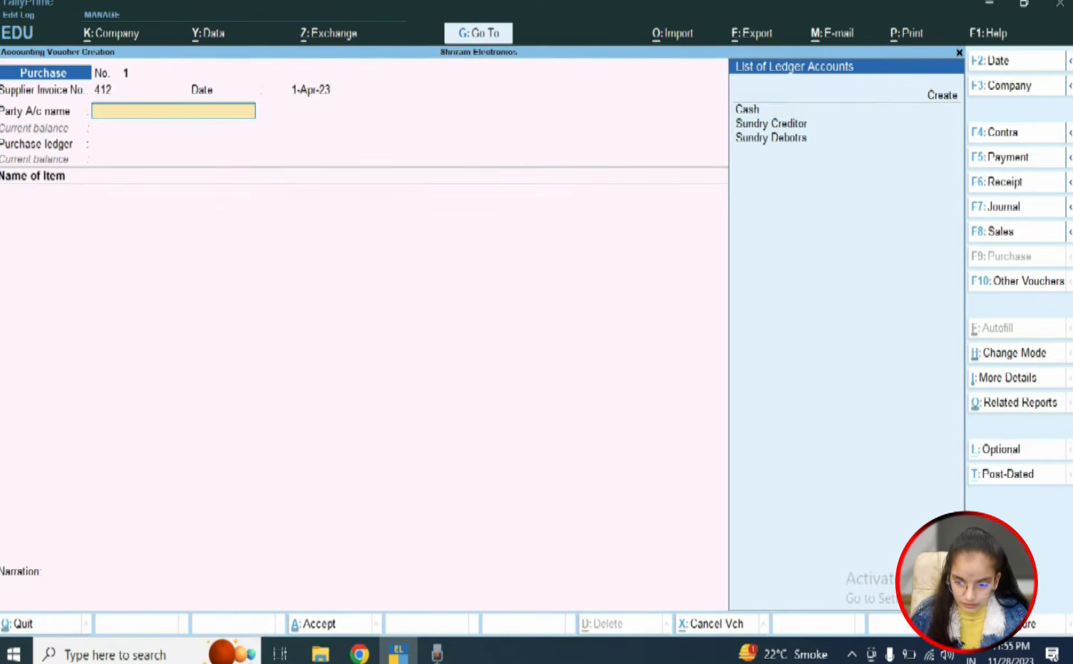
key(Down)
key(Return)
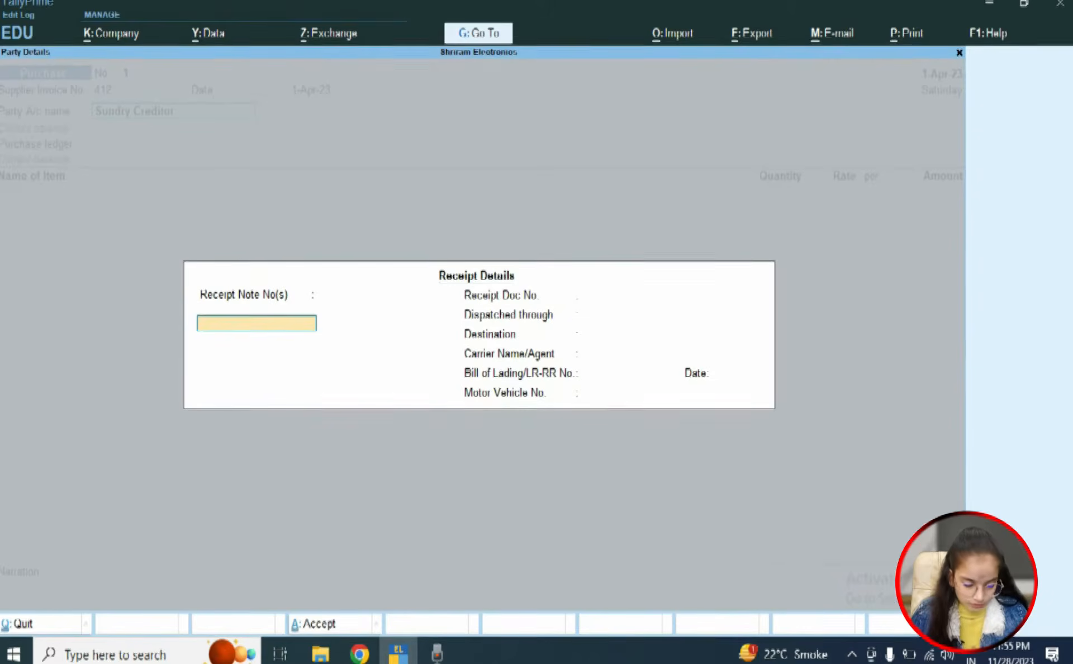
key(ctrl+a)
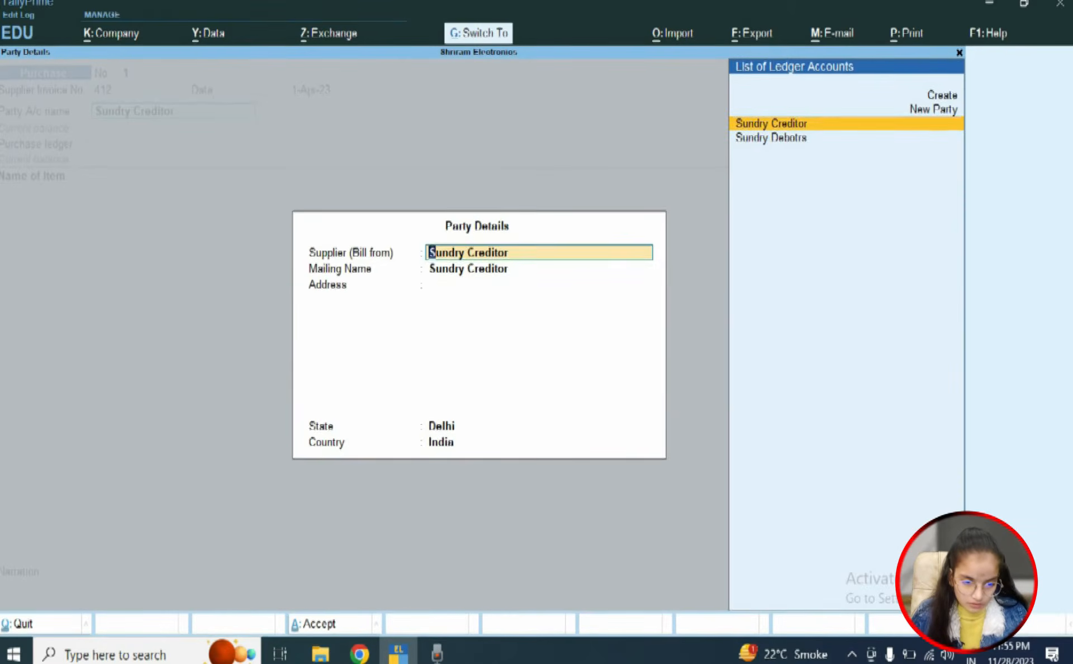
key(ctrl+a)
key(Return)
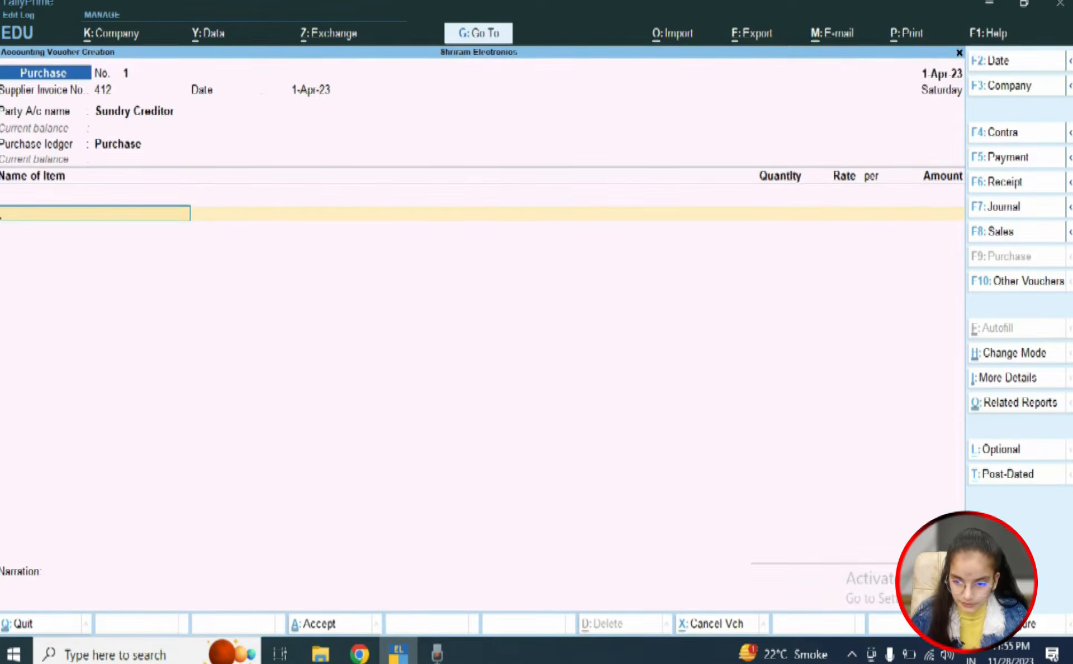
- Add 100 pcs of Laptop at a rate of 50,000 to the purchase voucher and save it
key(Down)
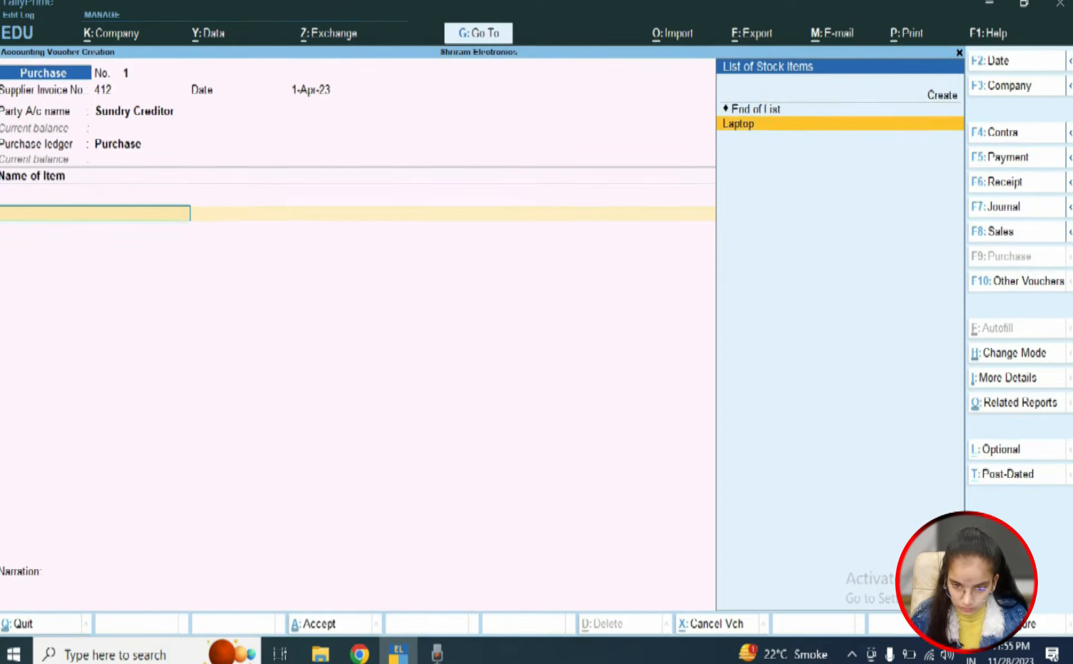
key(Return)
text(100)
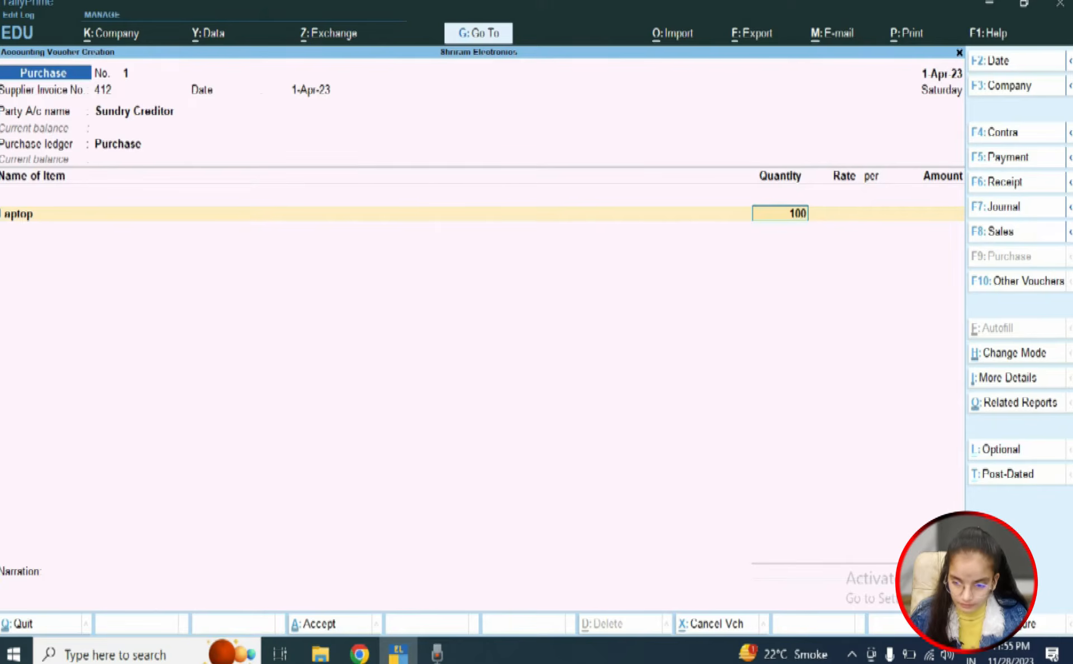
key(Return)
text(50000)
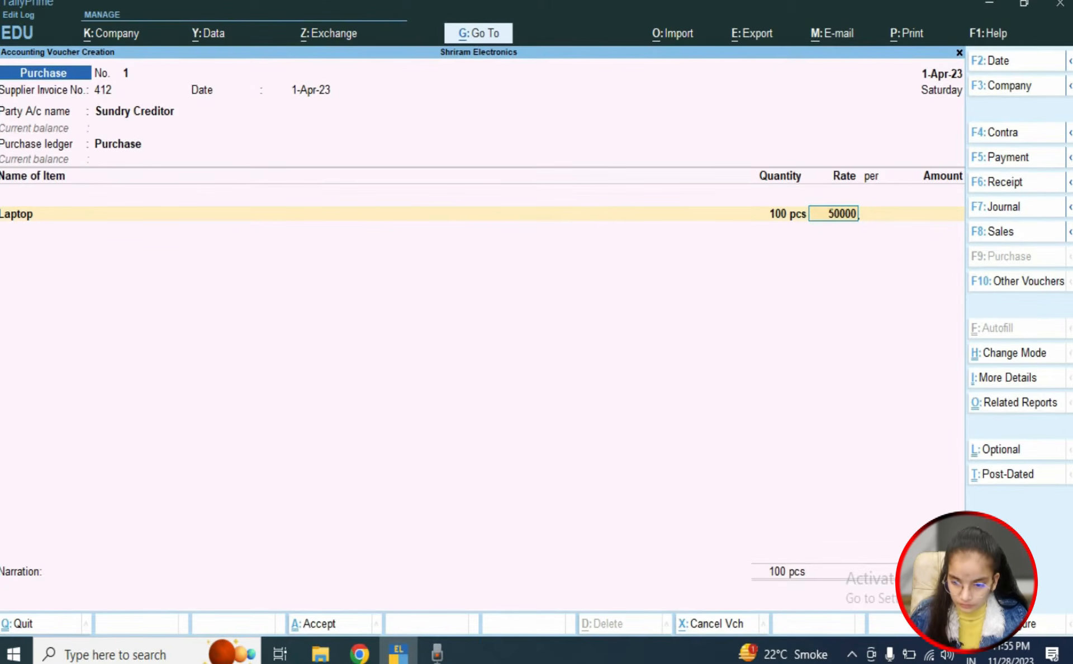
key(Return)
key(Return)
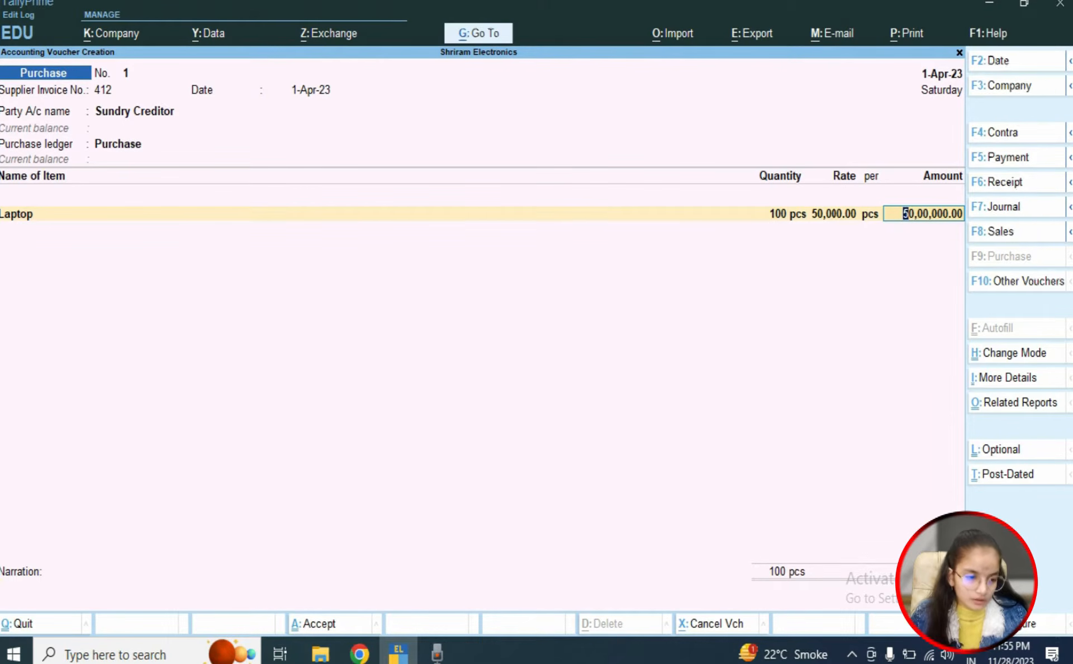
key(ctrl)
key(ctrl+a)
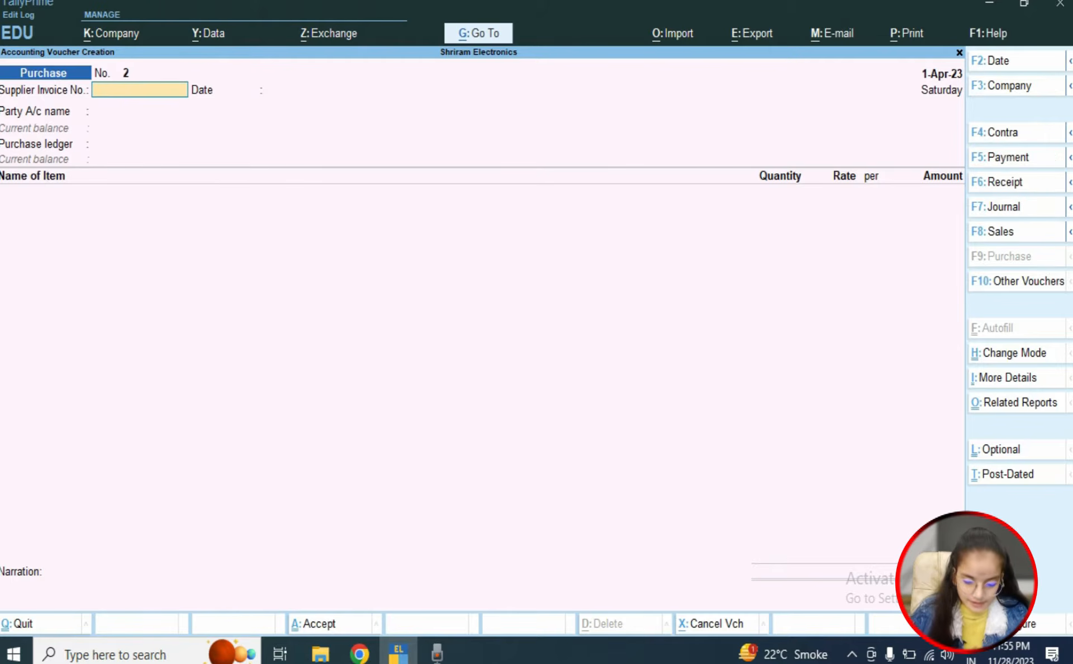
- Start a sales voucher with Sundry Debotrs as the party account and Sales as the sales ledger
key(F8)
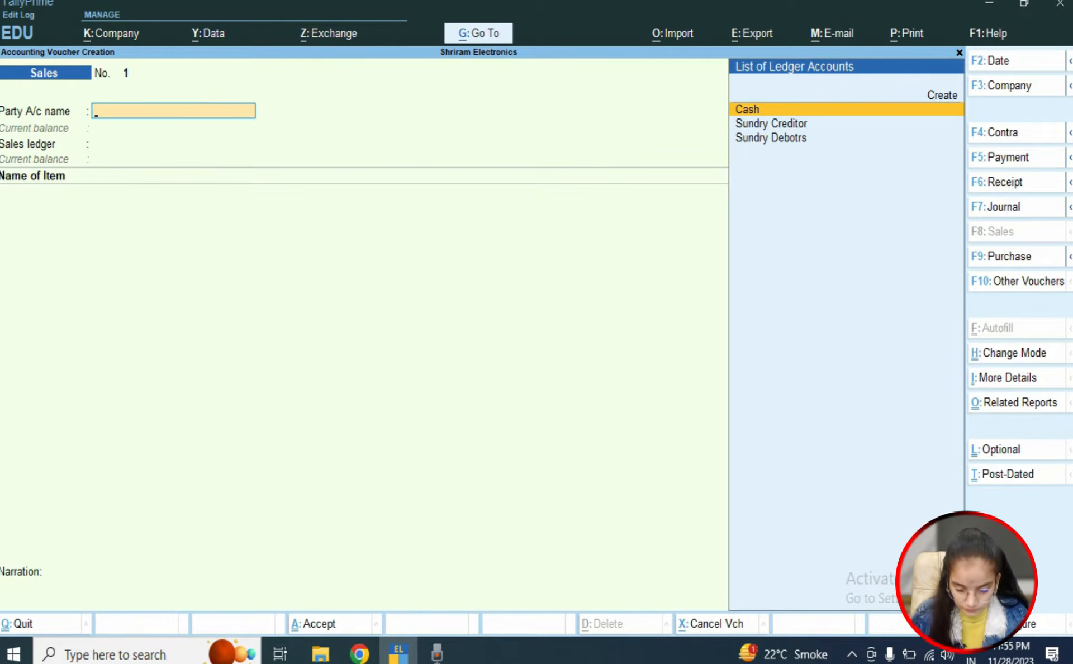
key(Up)
key(Down)
key(Down)
key(Down)
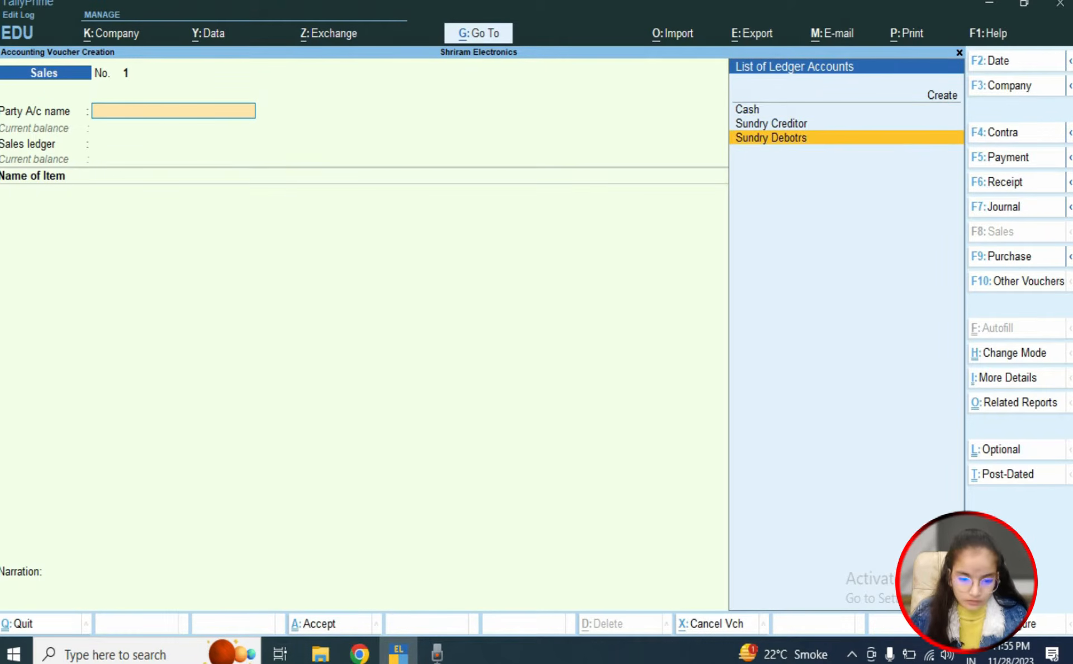
key(Return)
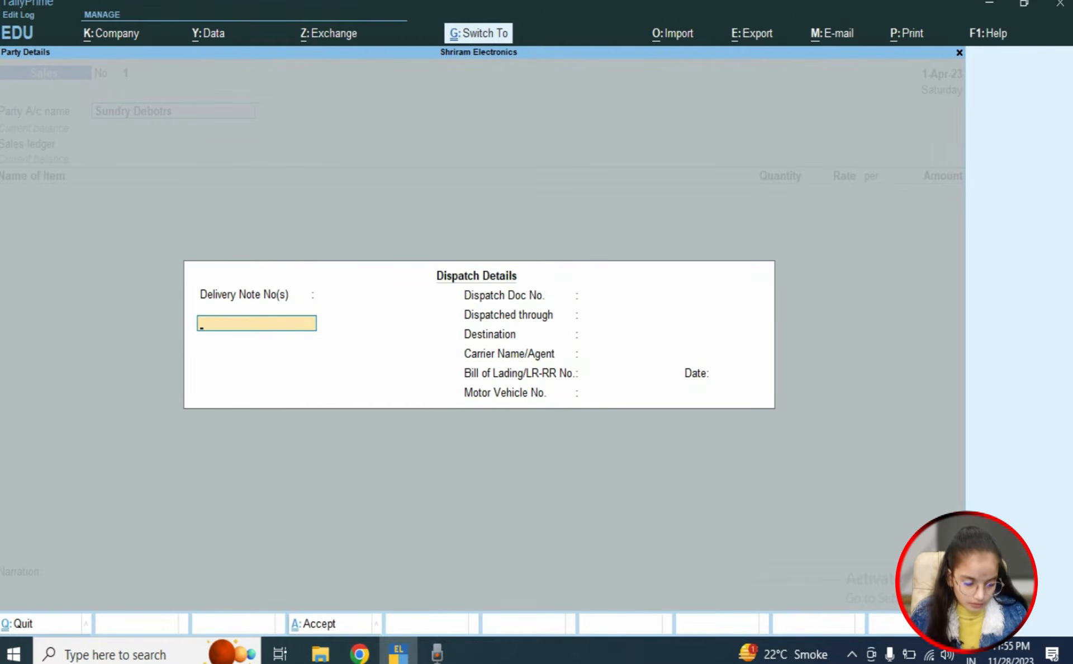
key(ctrl+a)
key(ctrl+a)
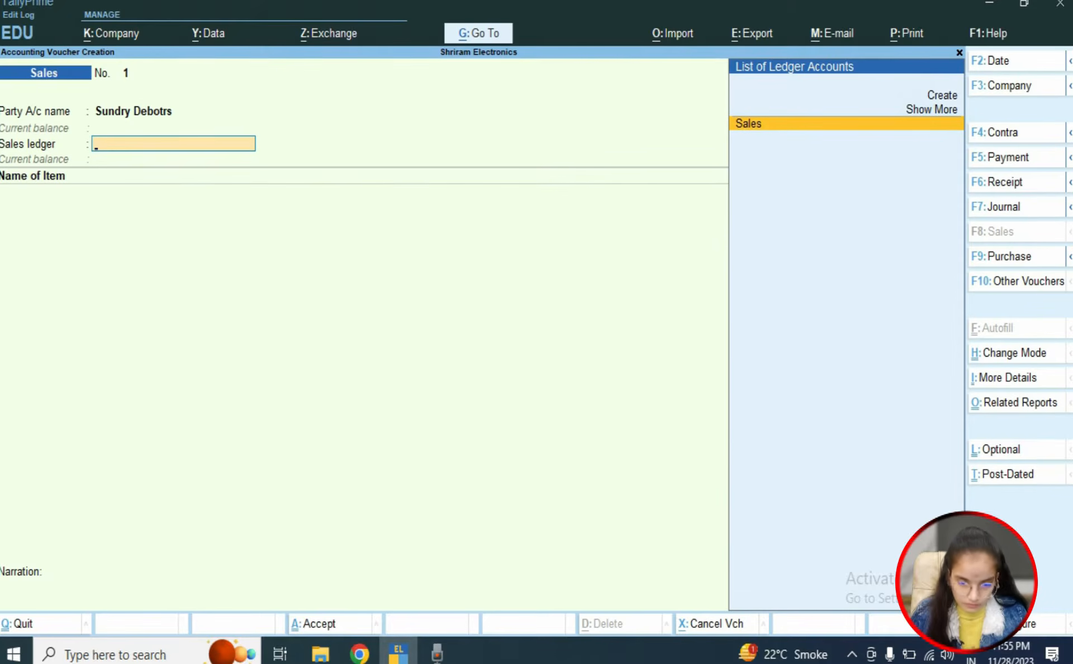
key(Return)
- Add 100 pcs of Laptop at a rate of 60,000 to the sales voucher and save it
key(Down)
key(Return)
text(100)
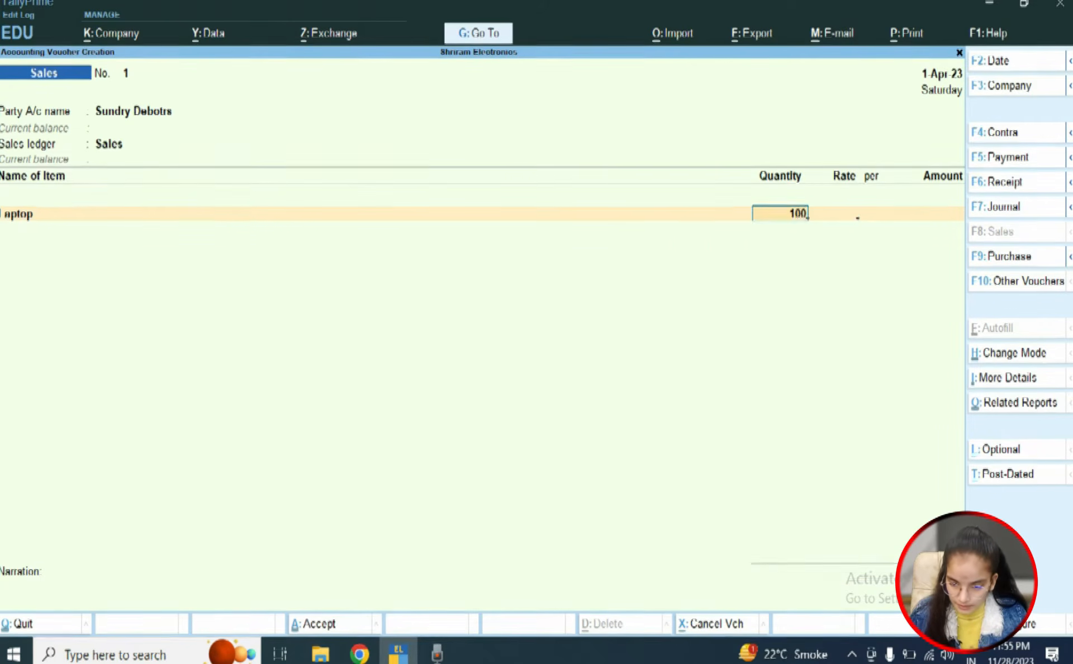
key(Return)
text(60,000)
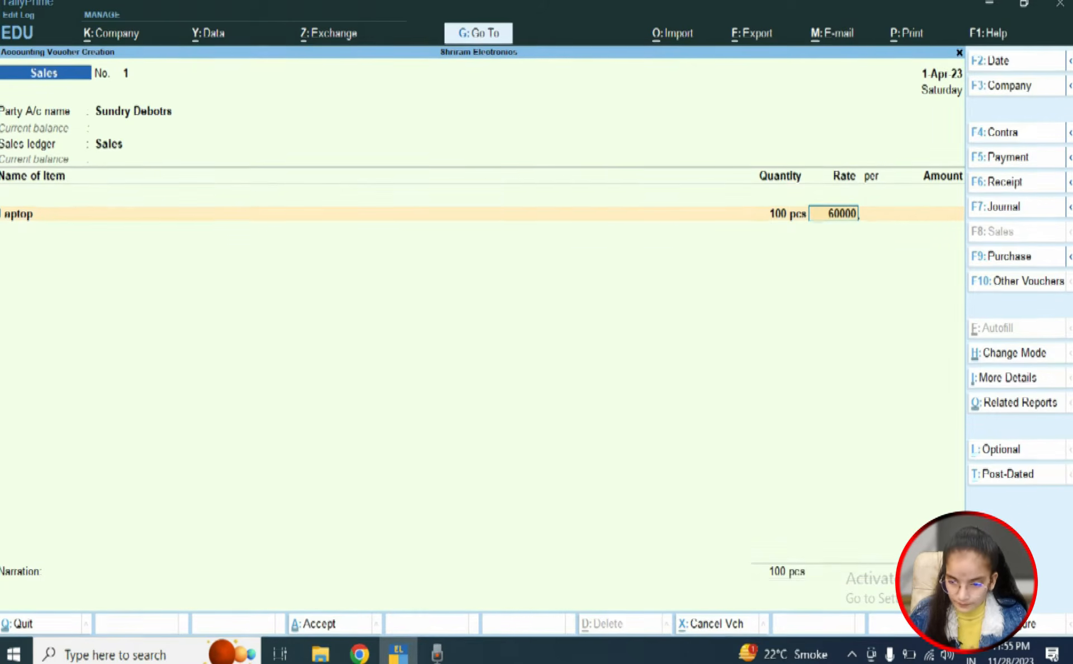
key(Return)
key(Return)
key(Return)
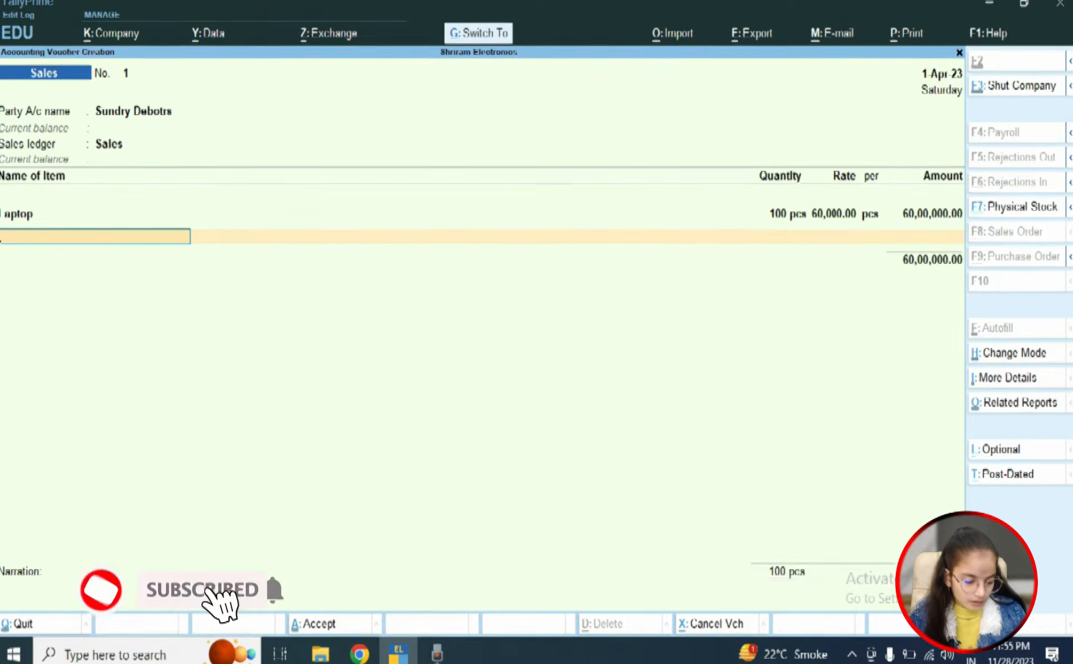
key(ctrl+a)
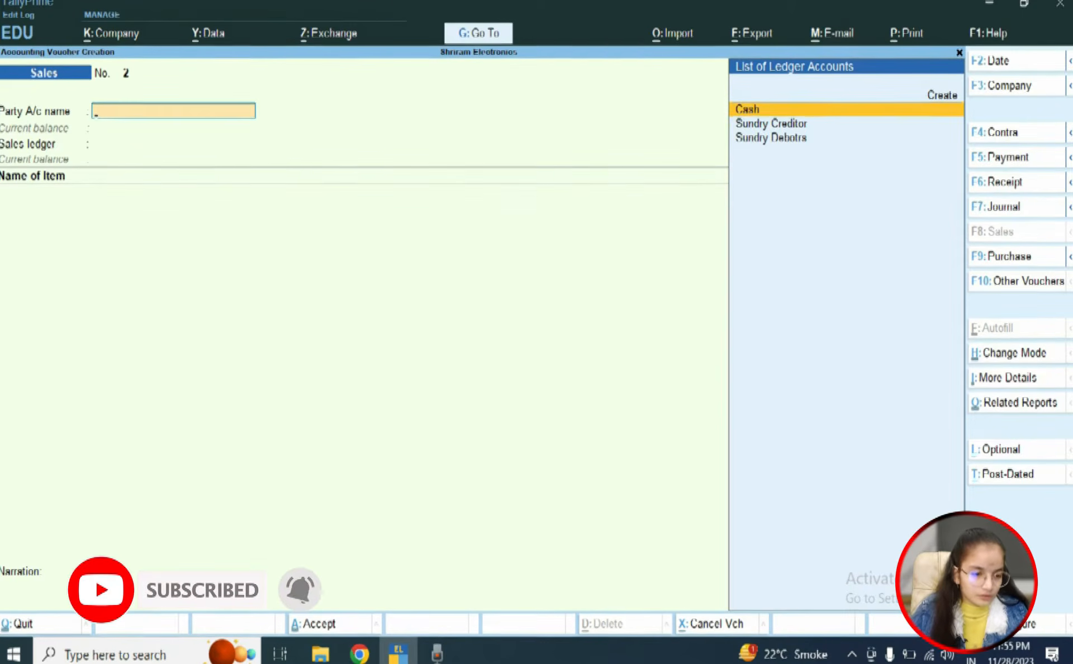
- Start a receipt voucher in the Cash account with Sundry Debotrs as the particulars and an amount of 60,00,000
key(F6)
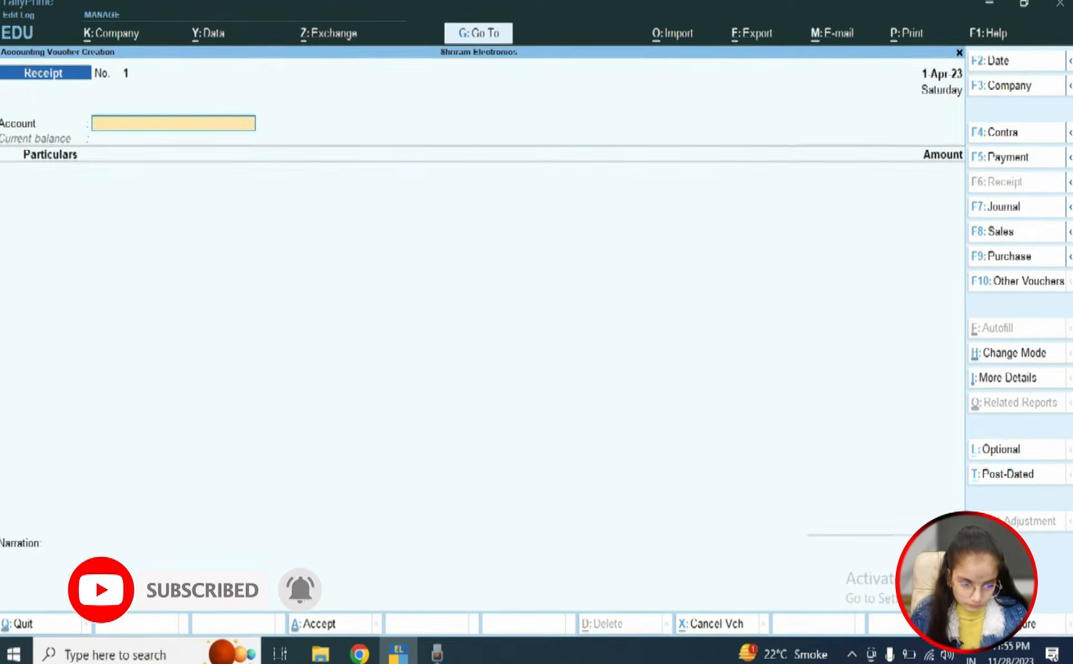
key(Return)
key(Down)
key(Down)
key(Down)
key(Down)
key(Down)
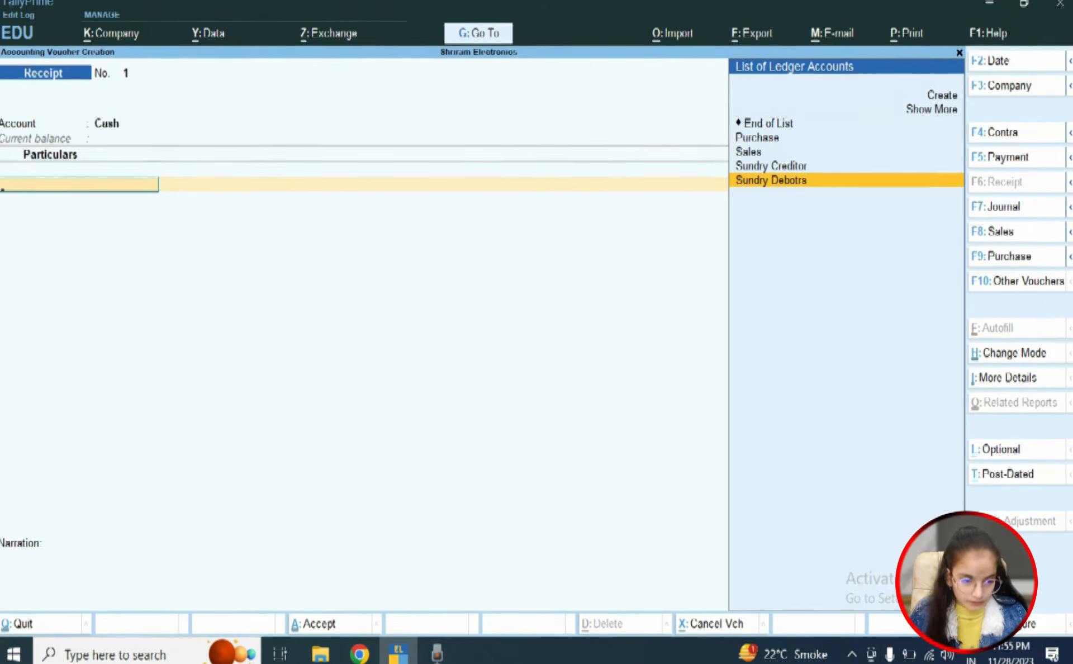
key(Return)
text(60)
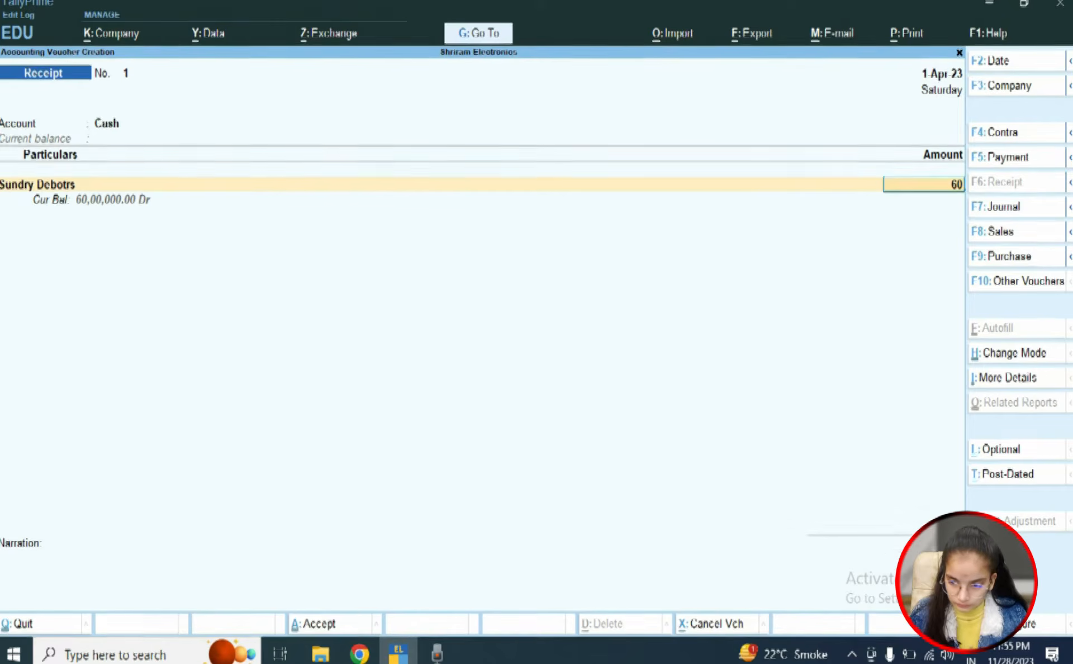
text(,00,0000000)
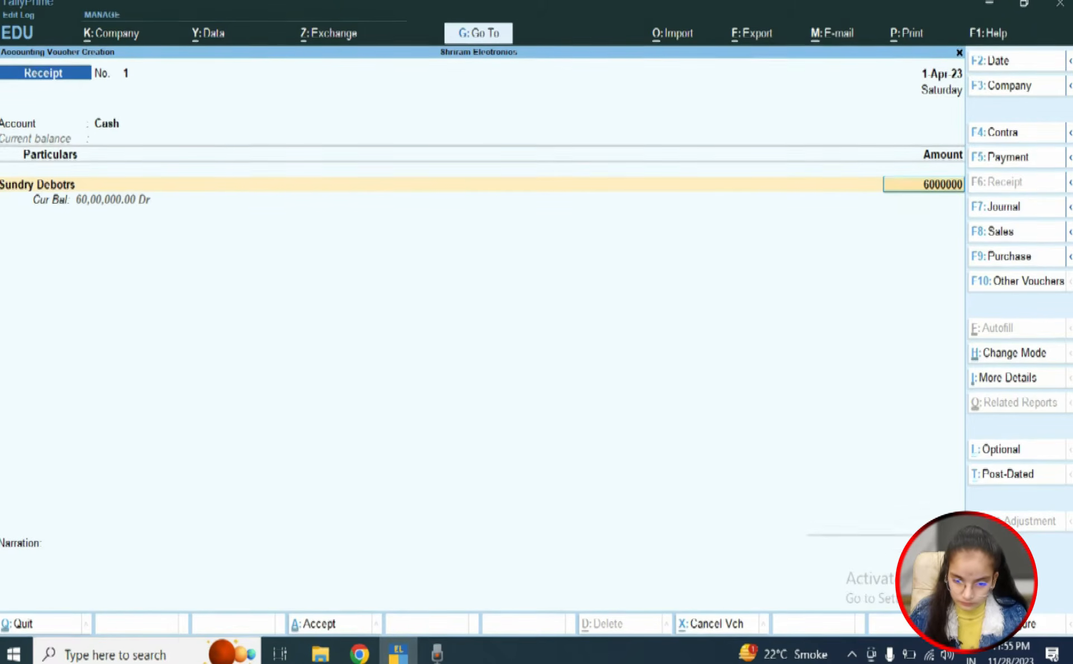
- Allocate the full Sundry Debotrs receipt against bill reference 1 and save the receipt voucher
key(Return)
key(Return)
key(Return)
key(Return)
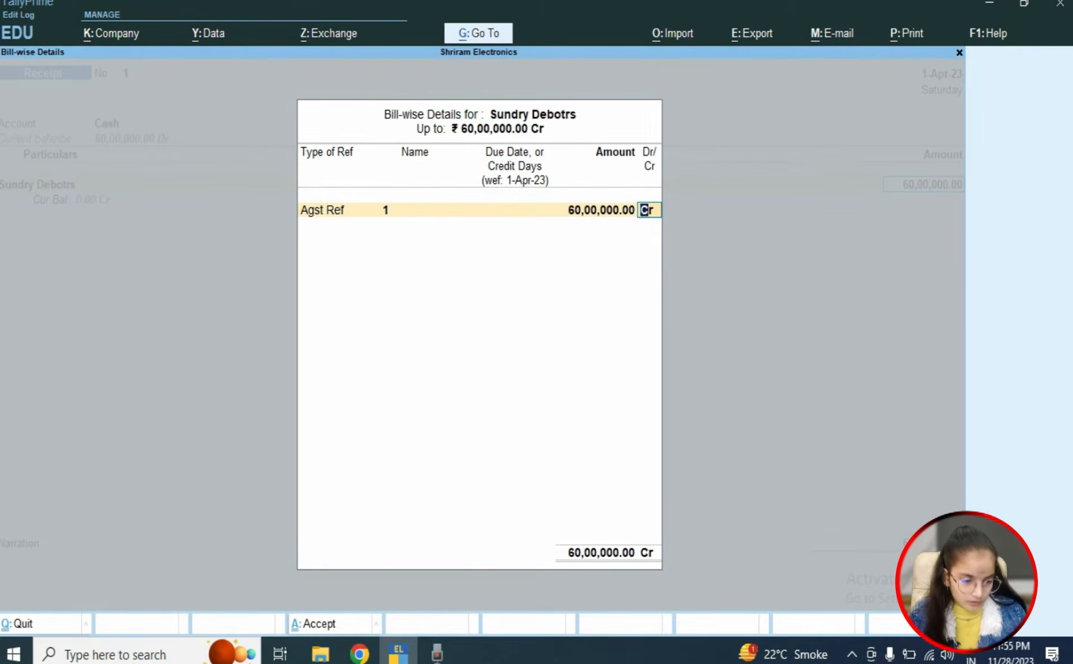
key(Return)
key(ctrl+a)
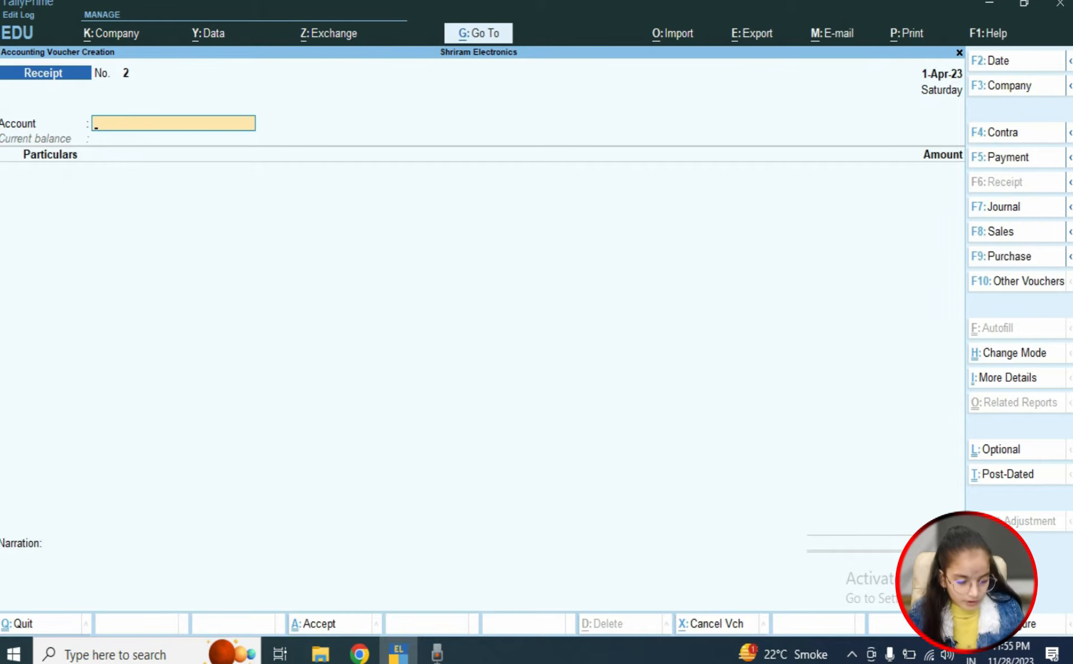
- Start a payment voucher from the Cash account with Sundry Creditor as the particulars and an amount of 50,00,000
key(F5)
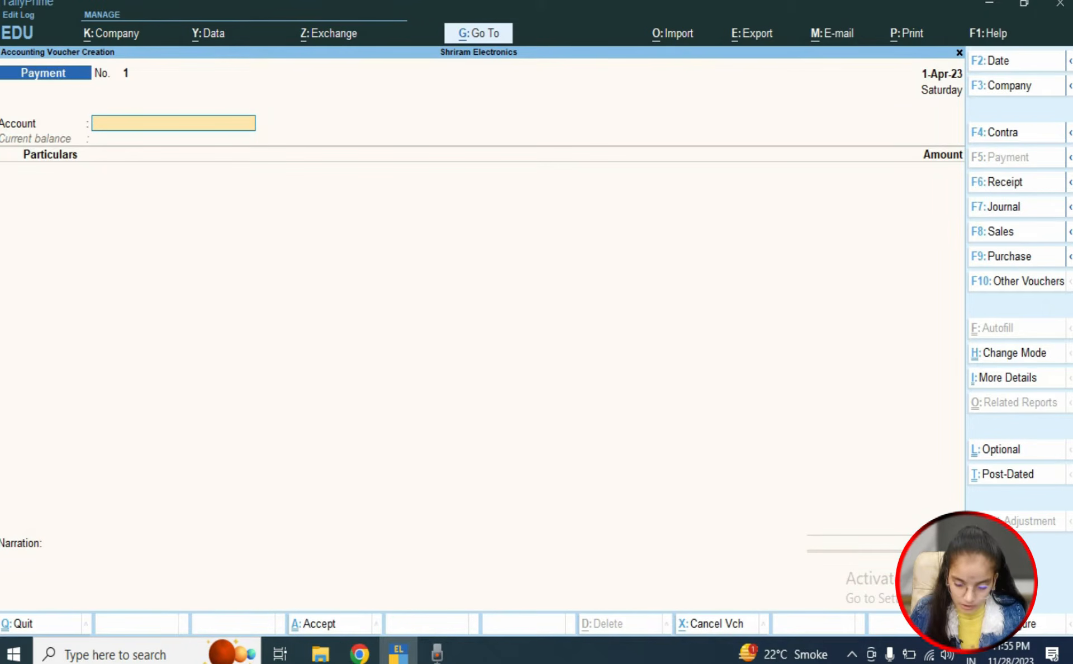
key(Return)
key(Down)
key(Down)
key(Down)
key(Down)
key(Return)
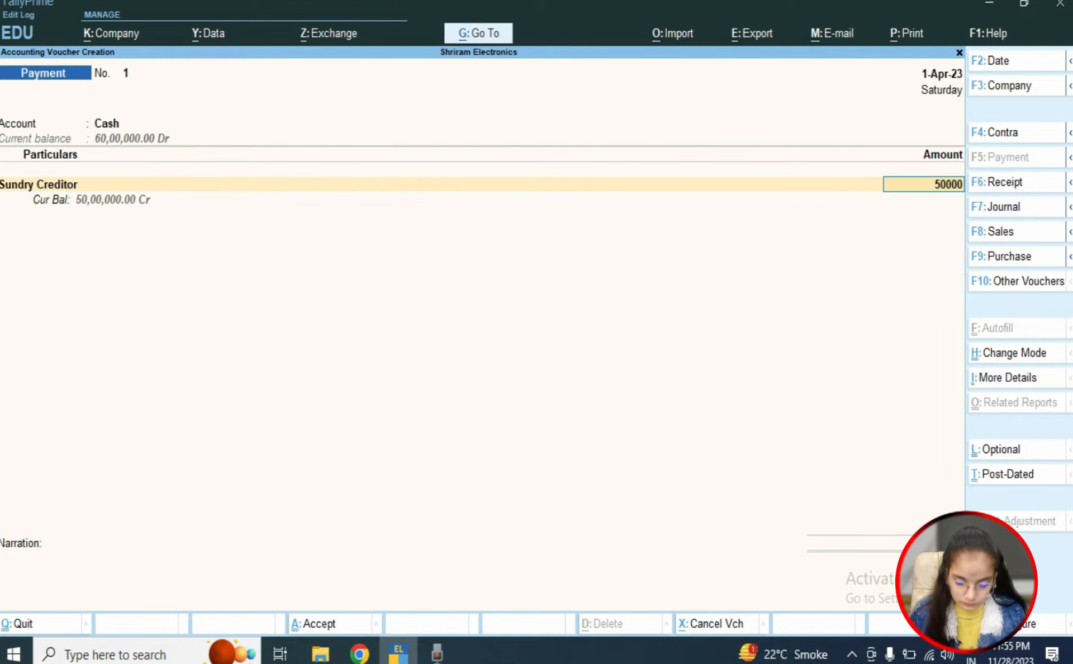
- Allocate the full Sundry Creditor payment against bill reference 412 and save the payment voucher
key(Return)
key(Return)
key(Return)
key(Return)
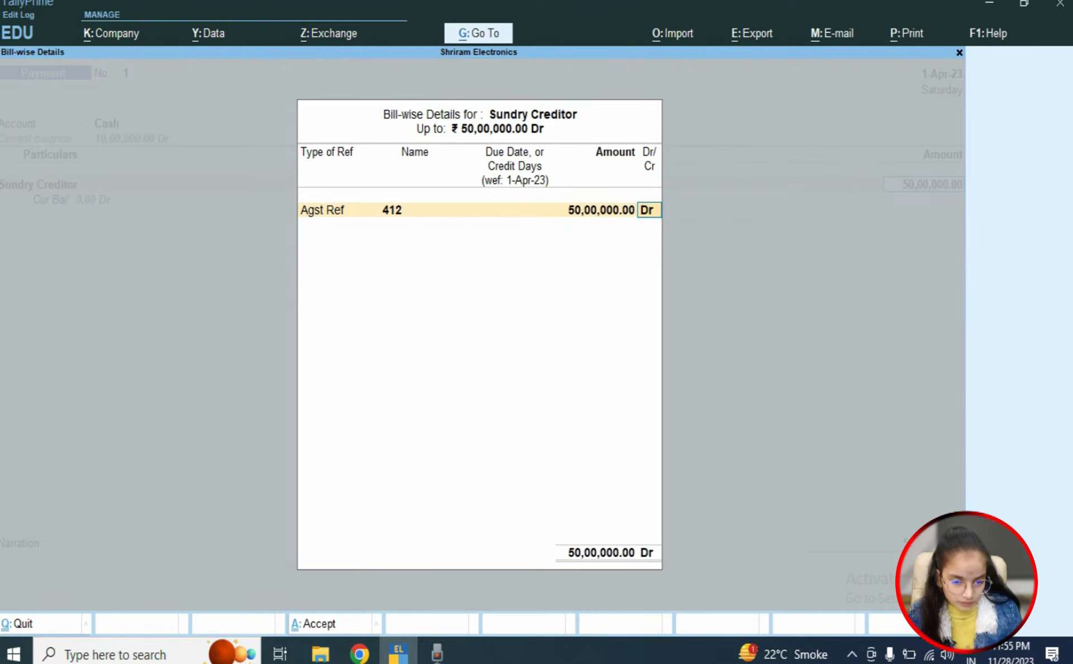
key(Return)
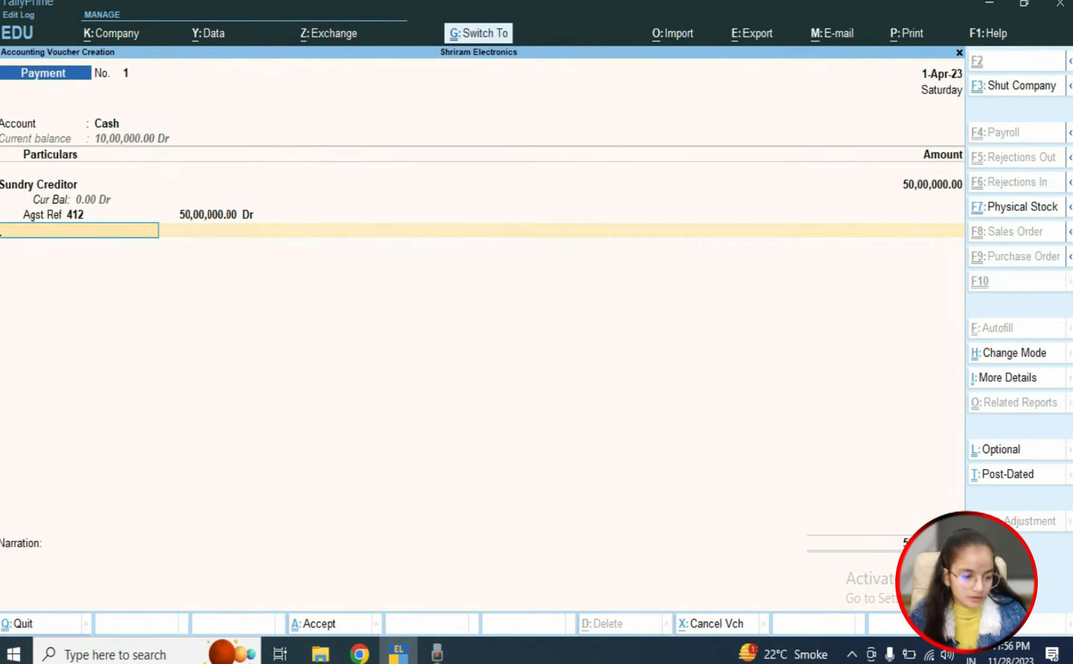
key(Return)
key(Return)
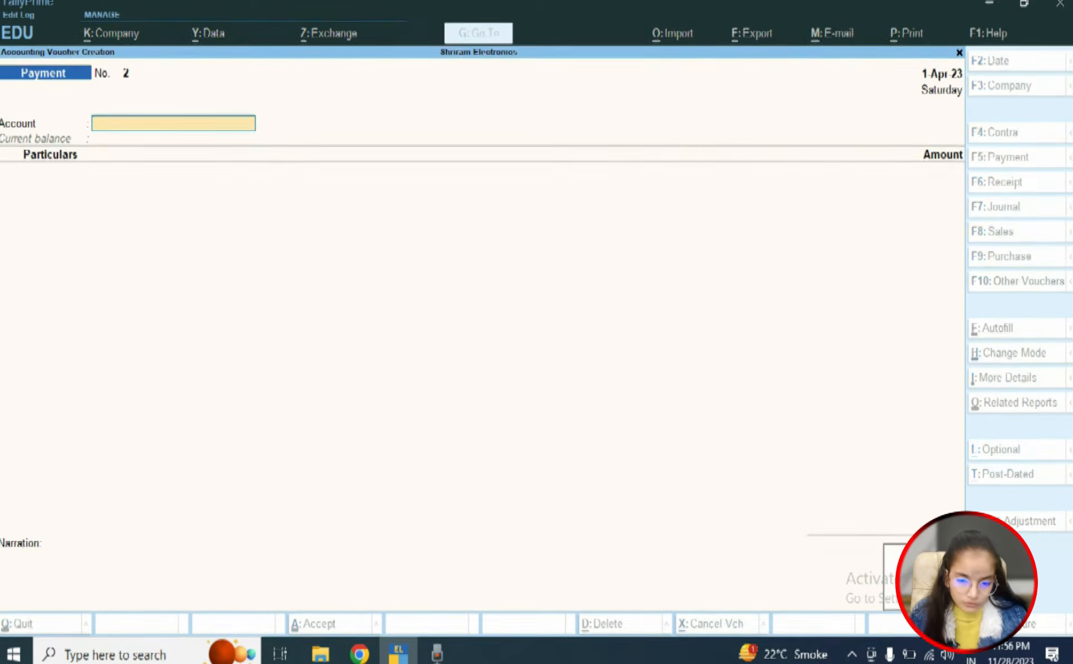
- Leave voucher entry and review the Profit & Loss A/c of Shriram Electronics
key(Escape)
key(Escape)
key(n)
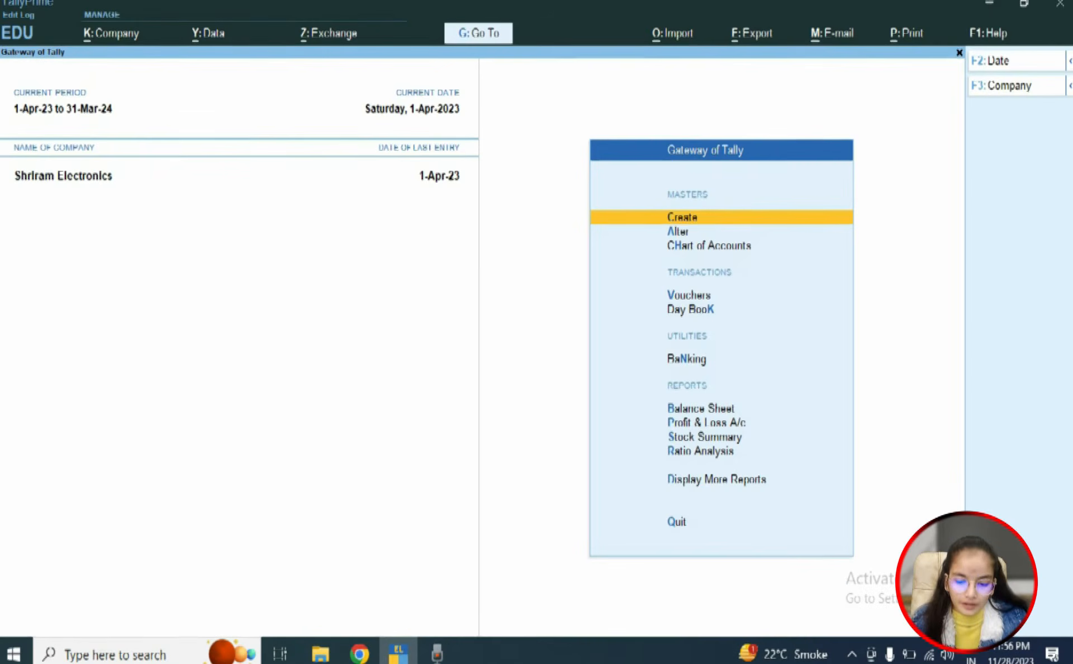
key(Down)
key(Down)
key(Down)
key(Down)
key(Down)
key(Down)
key(Down)
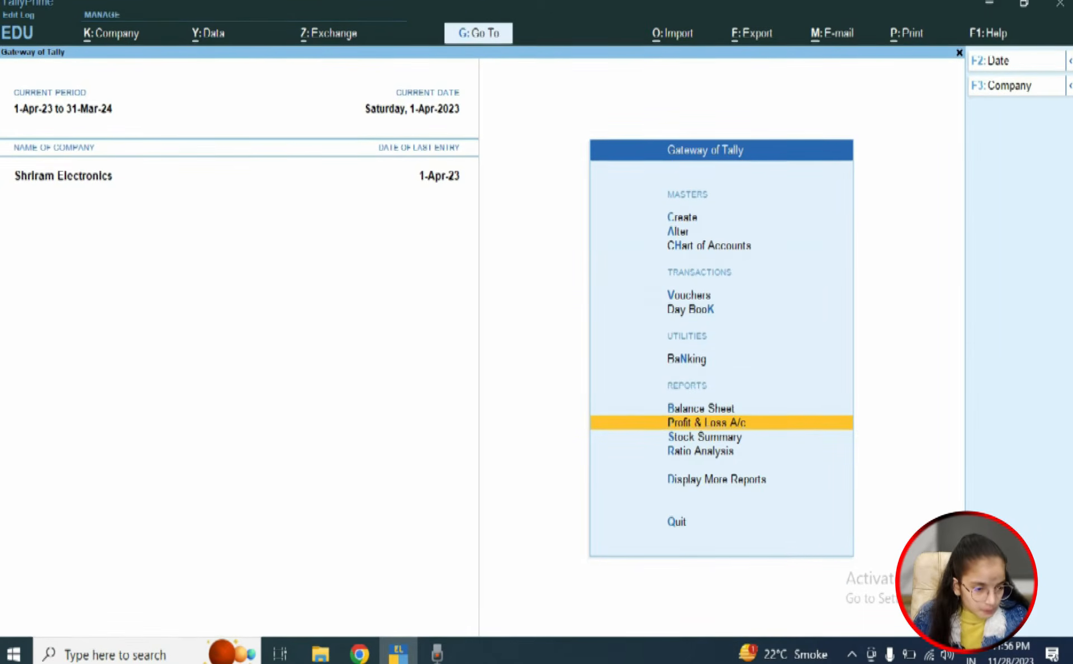
key(Return)
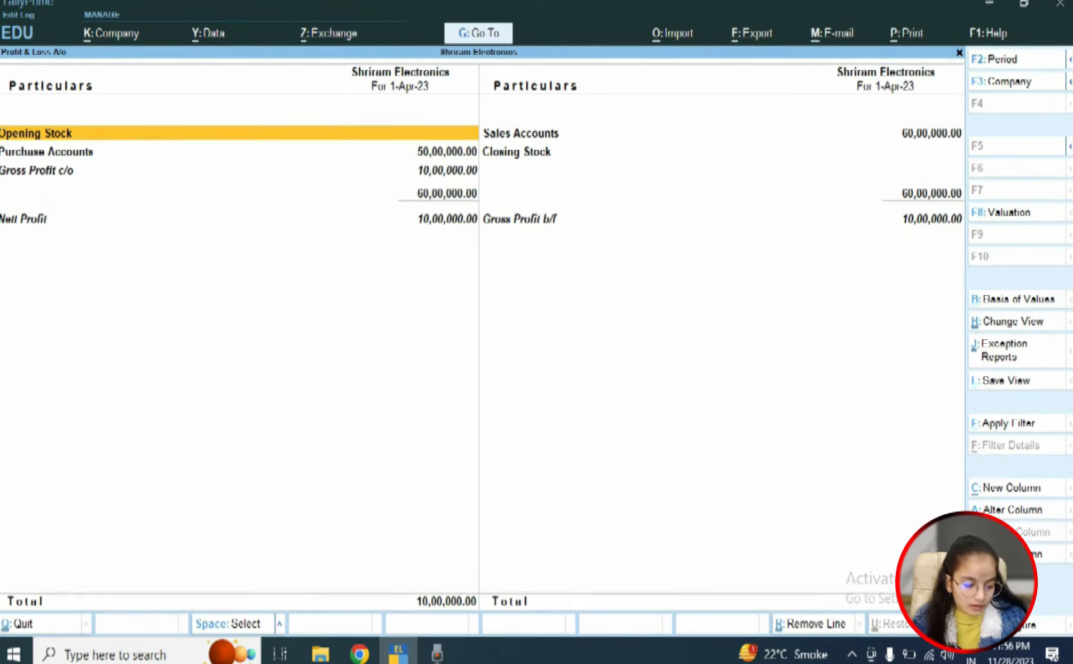
key(Escape)
key(Escape)
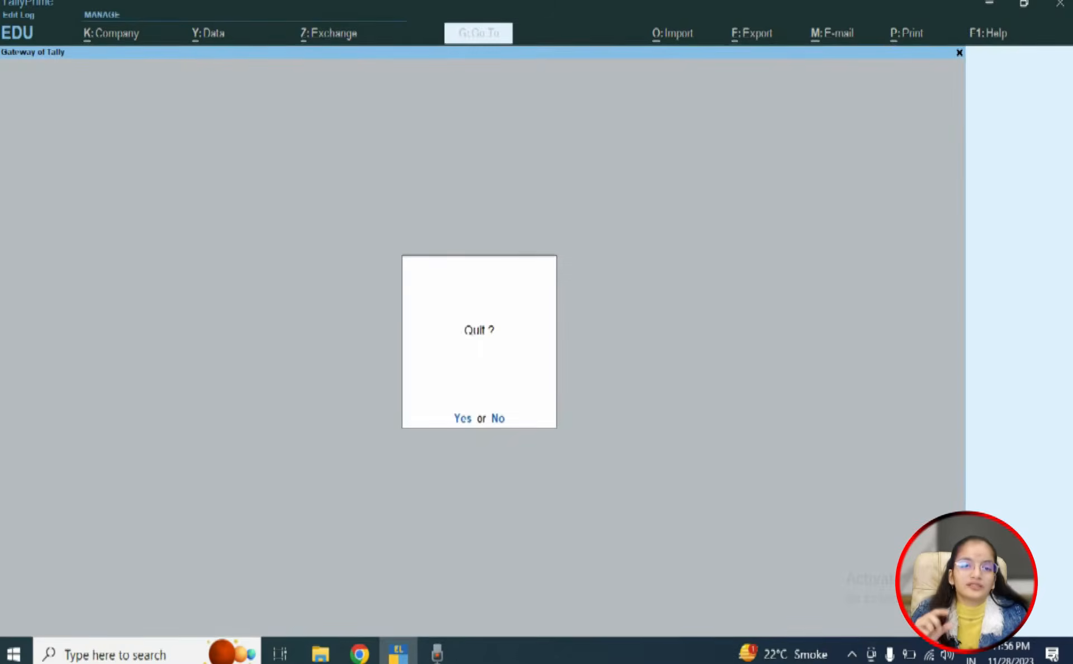
key(n)
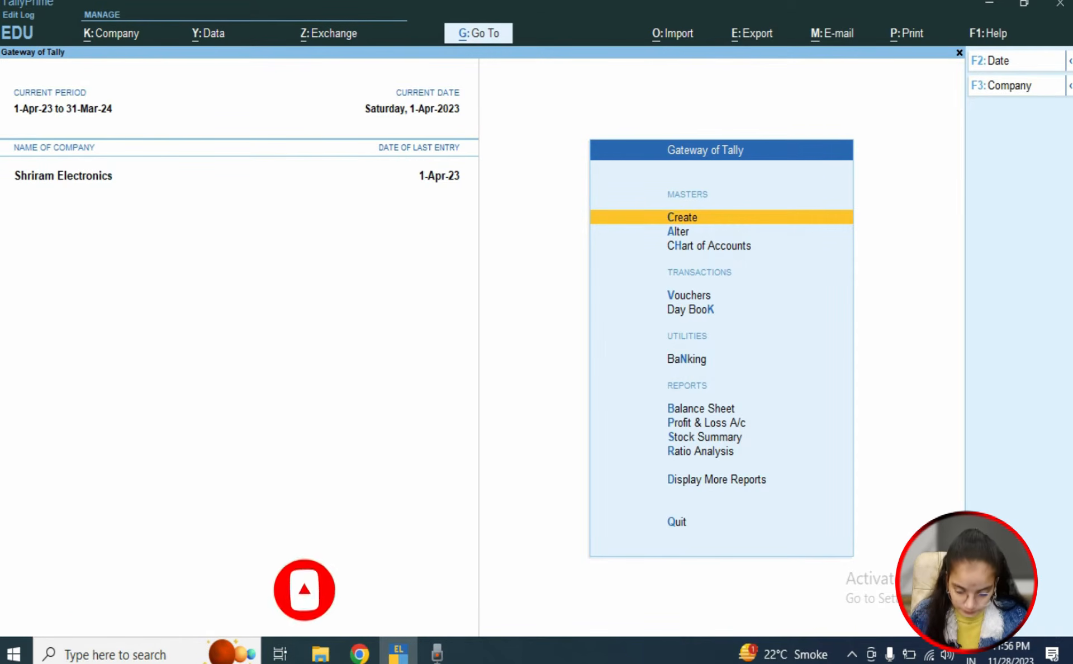
- Create a ledger named Salary under Indirect Expenses and save it with the remaining settings at their defaults
key(Return)
key(Down)
key(Return)
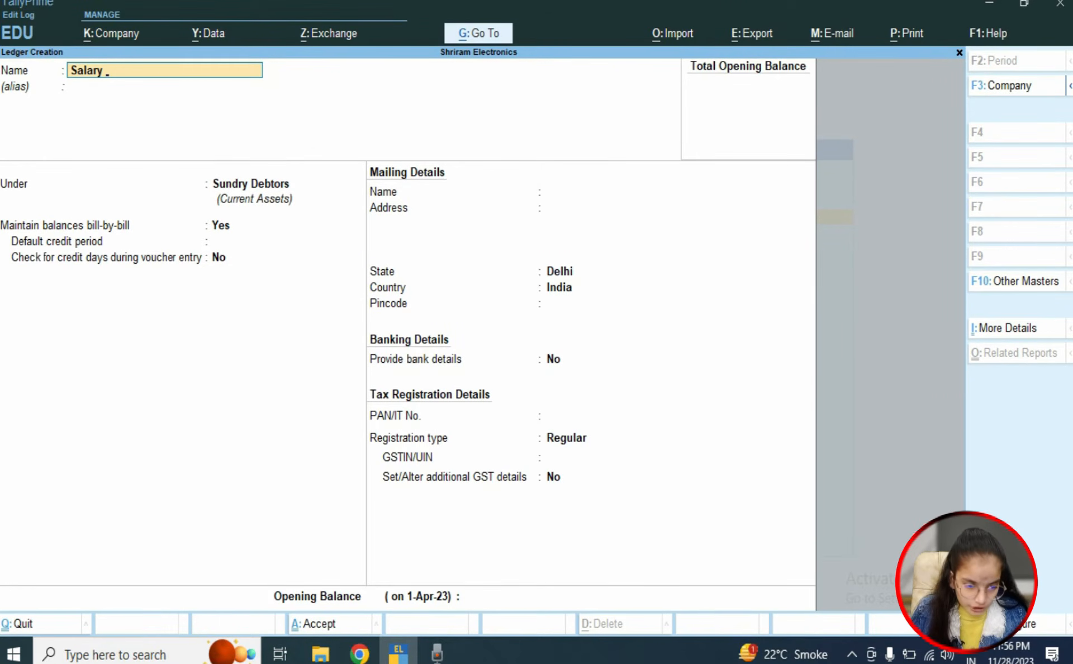
key(Return)
key(Return)
text(Indi)
key(Down)
key(Up)
key(Return)
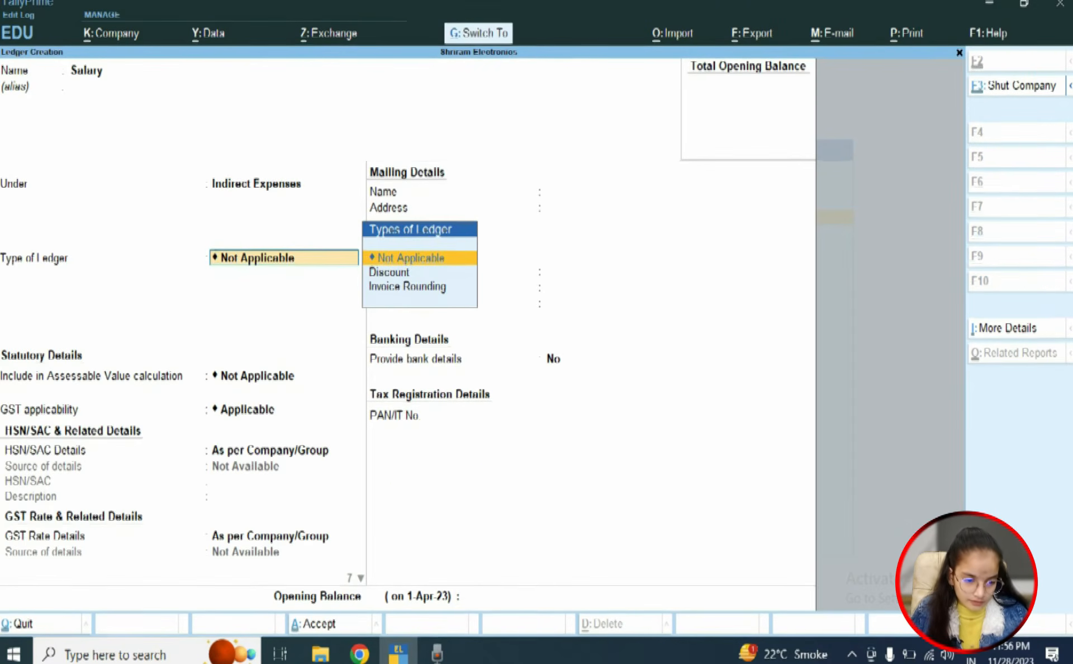
key(ctrl+a)
key(Escape)
key(y)
key(Escape)
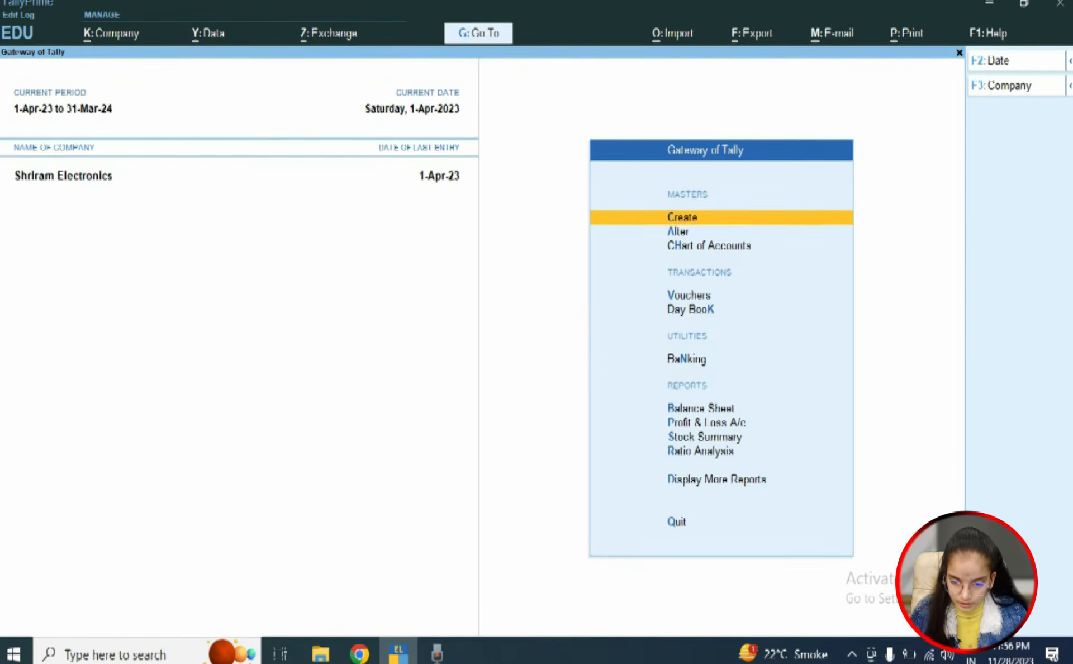
- Start a new voucher and show the inactive voucher types in the list of other vouchers
key(Down)
key(Down)
key(Down)
key(Down)
key(Up)
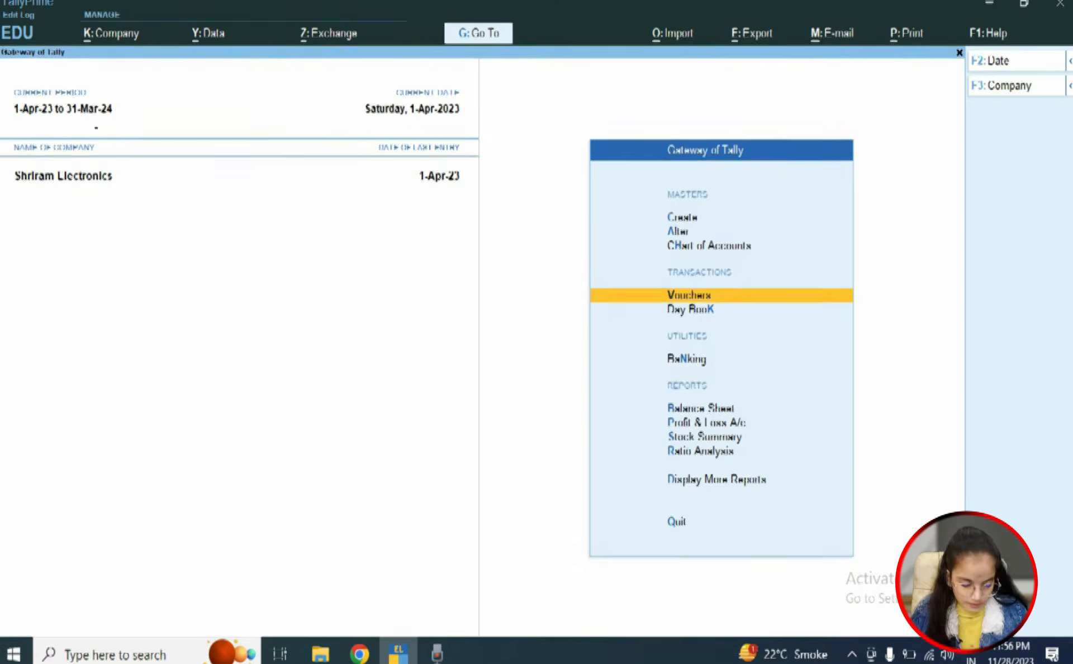
key(Return)
key(F10)
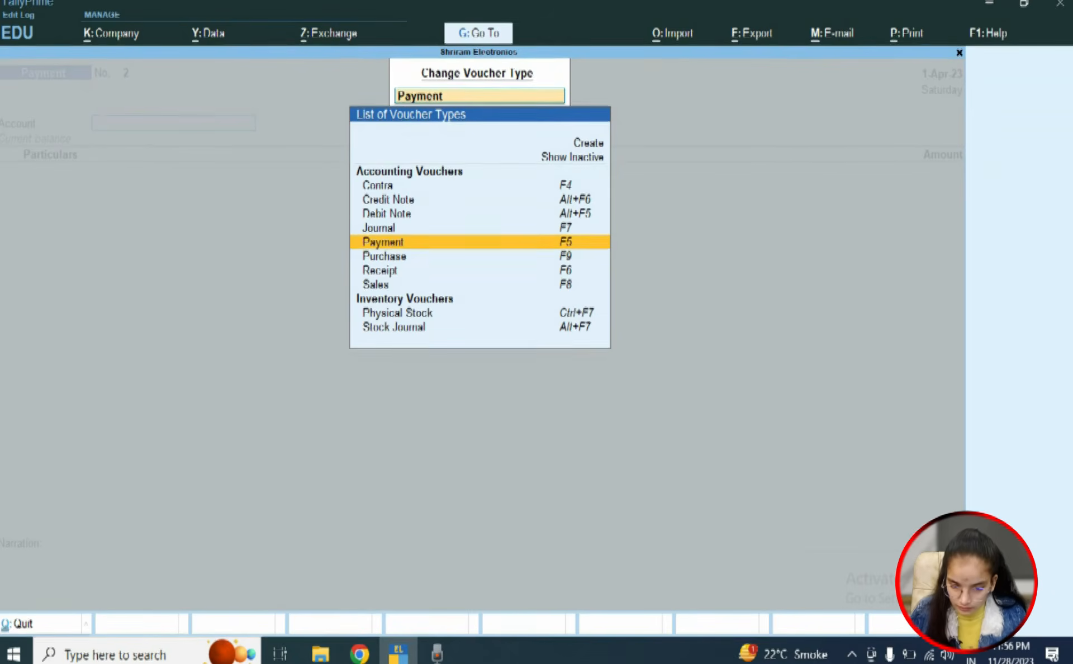
key(Up)
key(Up)
key(Up)
key(Up)
key(Up)
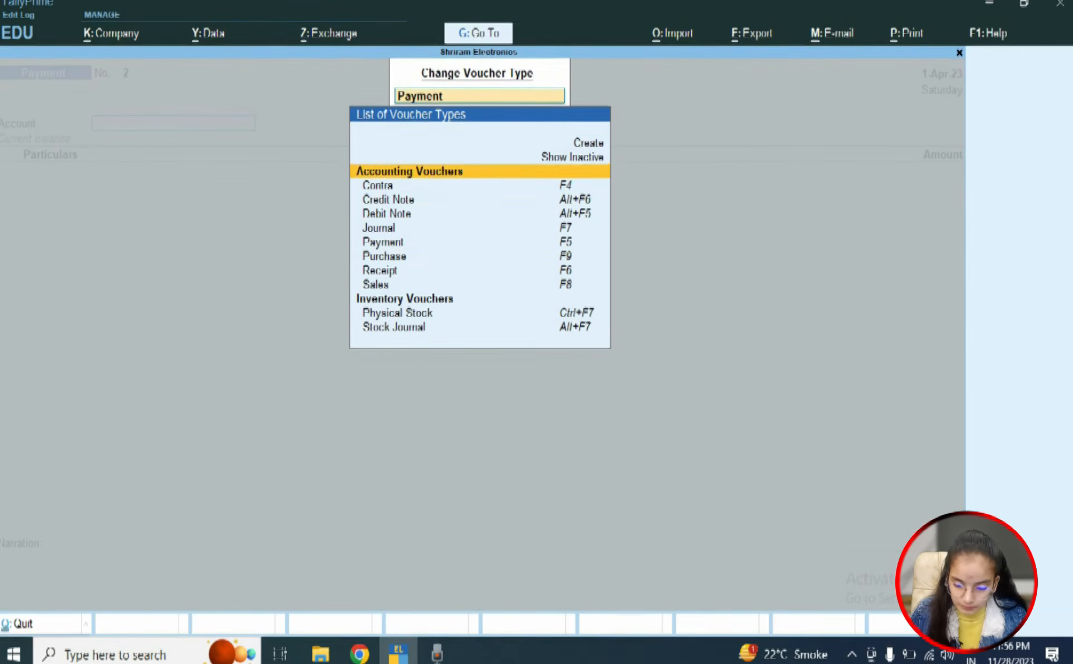
key(Return)
- Choose Reversing Journal as the voucher type and activate it
key(Down)
key(Down)
key(Down)
key(Down)
key(Down)
key(Down)
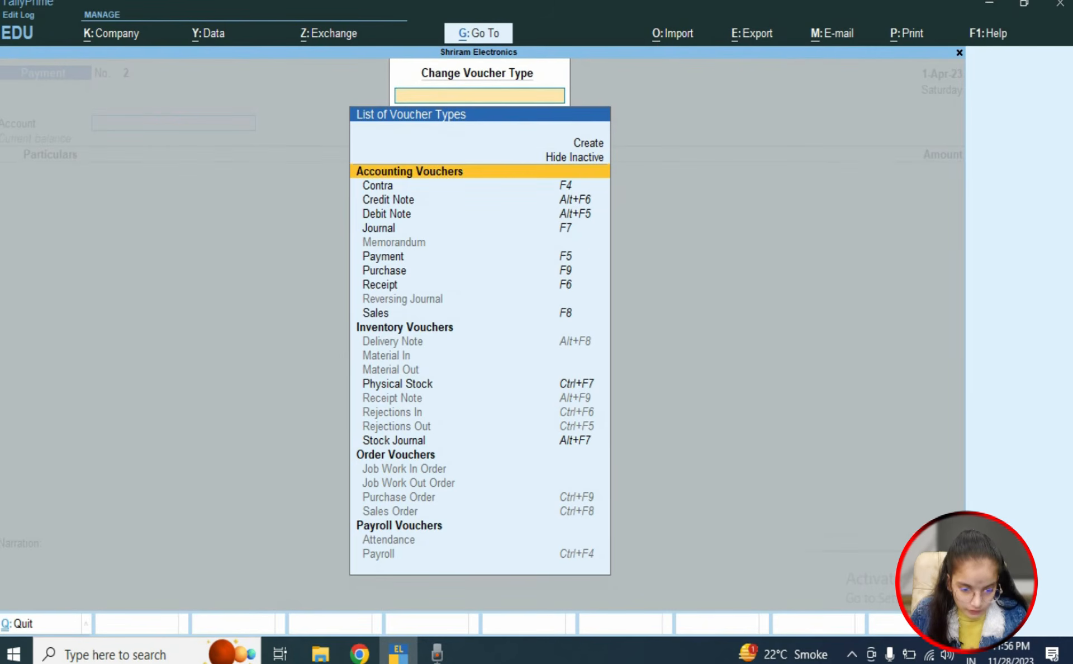
key(Down)
key(Down)
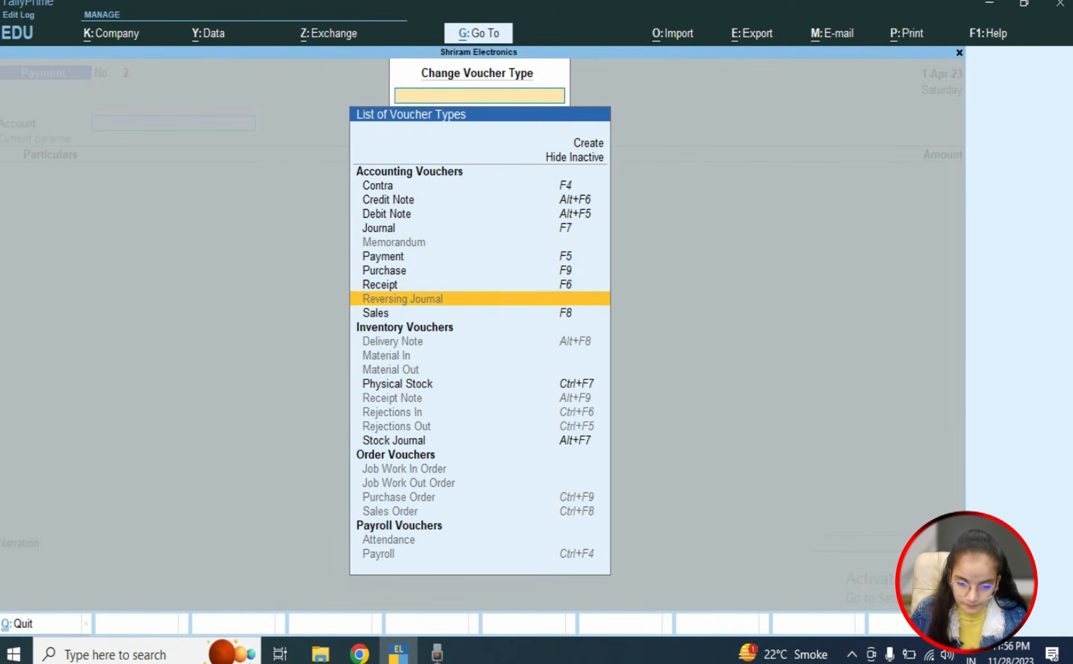
key(Return)
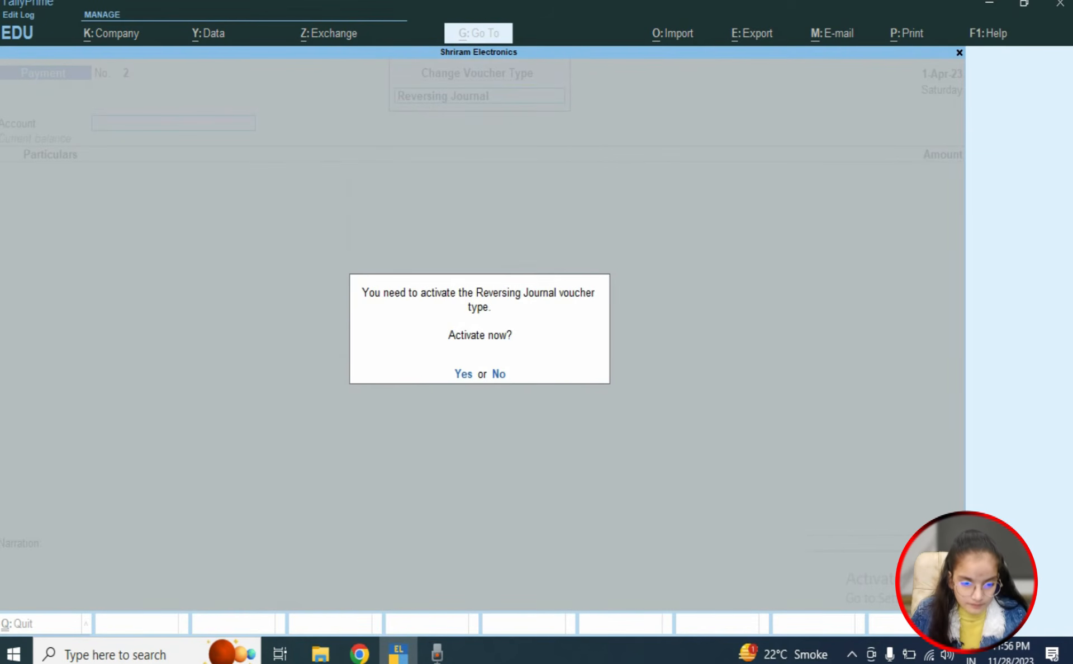
key(Return)
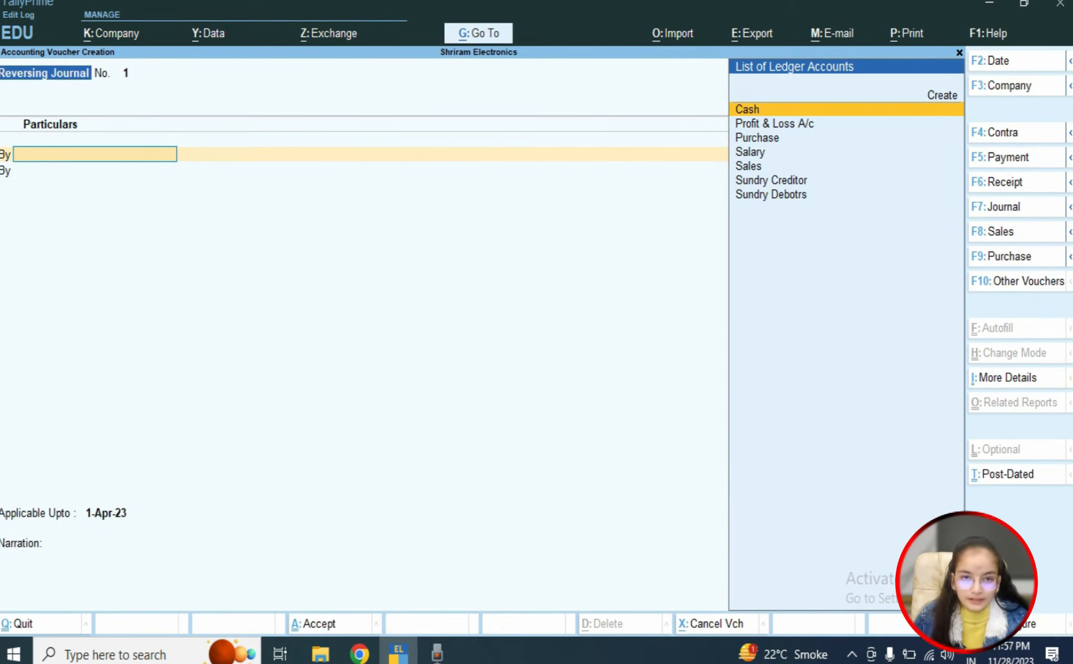
- Debit the Salary ledger with 80,000 in the reversing journal
key(Down)
key(Down)
key(Down)
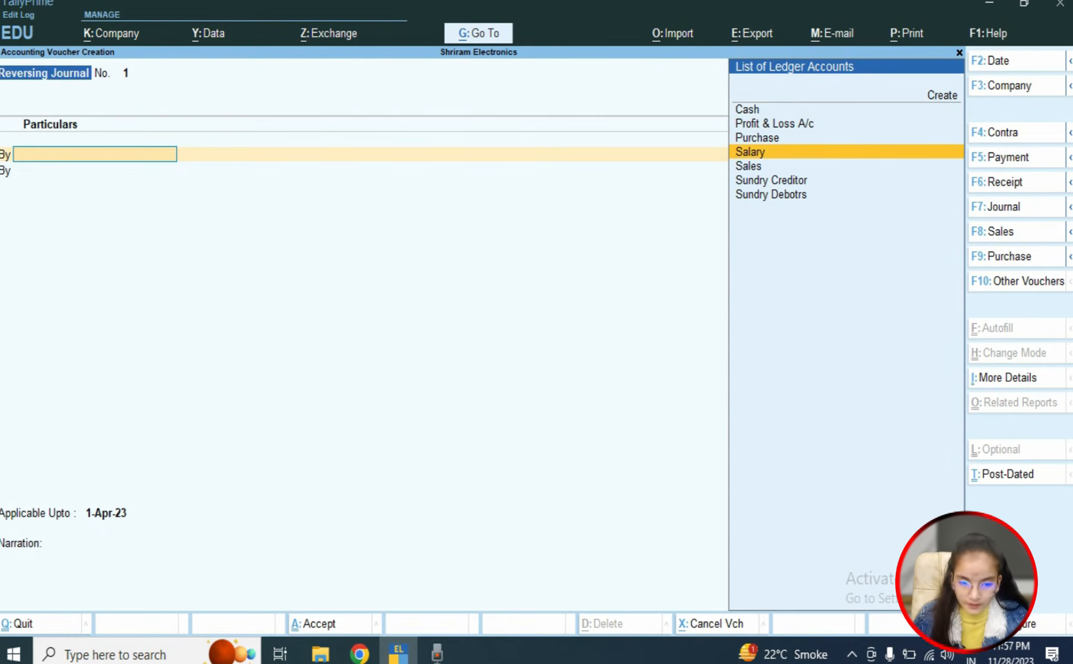
key(Return)
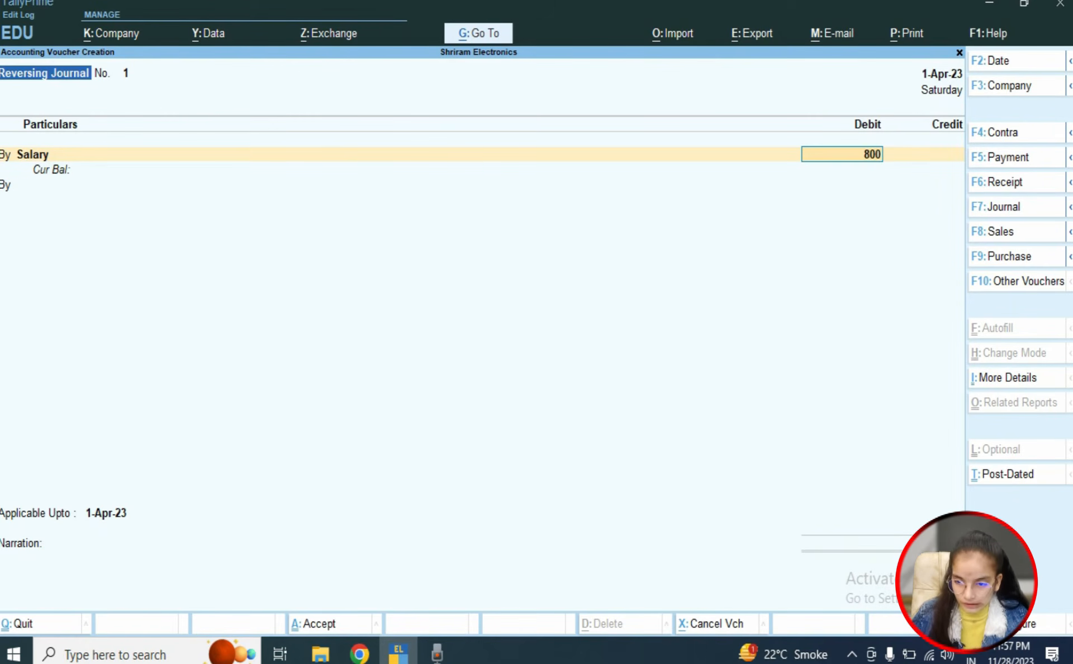
key(Return)
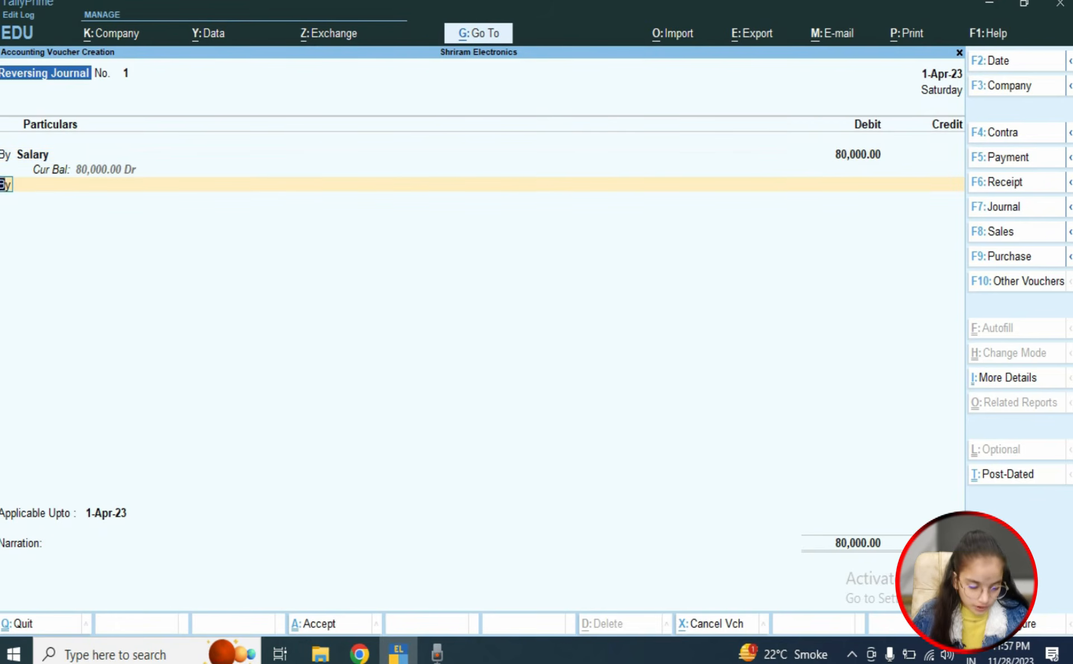
- Credit Cash with 80,000, save the reversing journal and return to the Gateway of Tally
key(t)
key(Return)
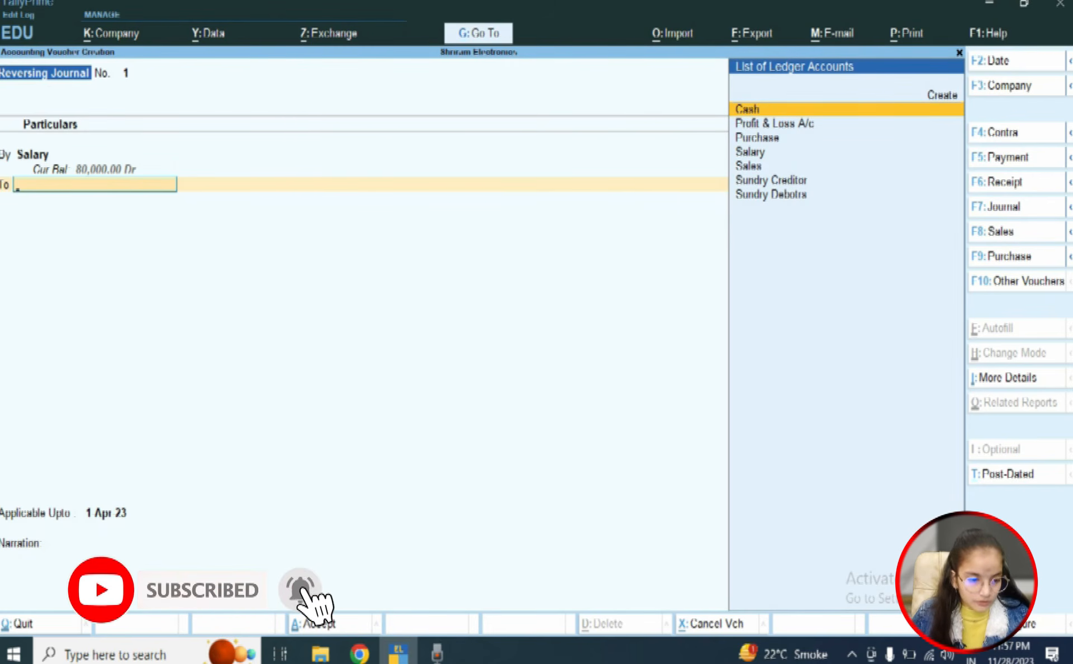
key(Return)
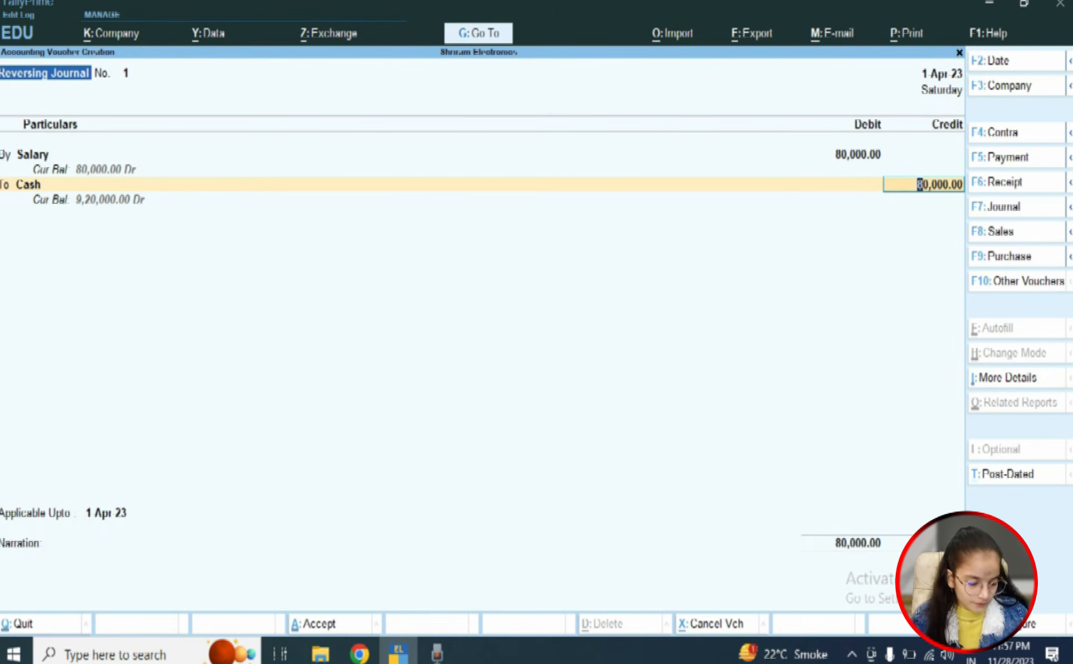
key(ctrl)
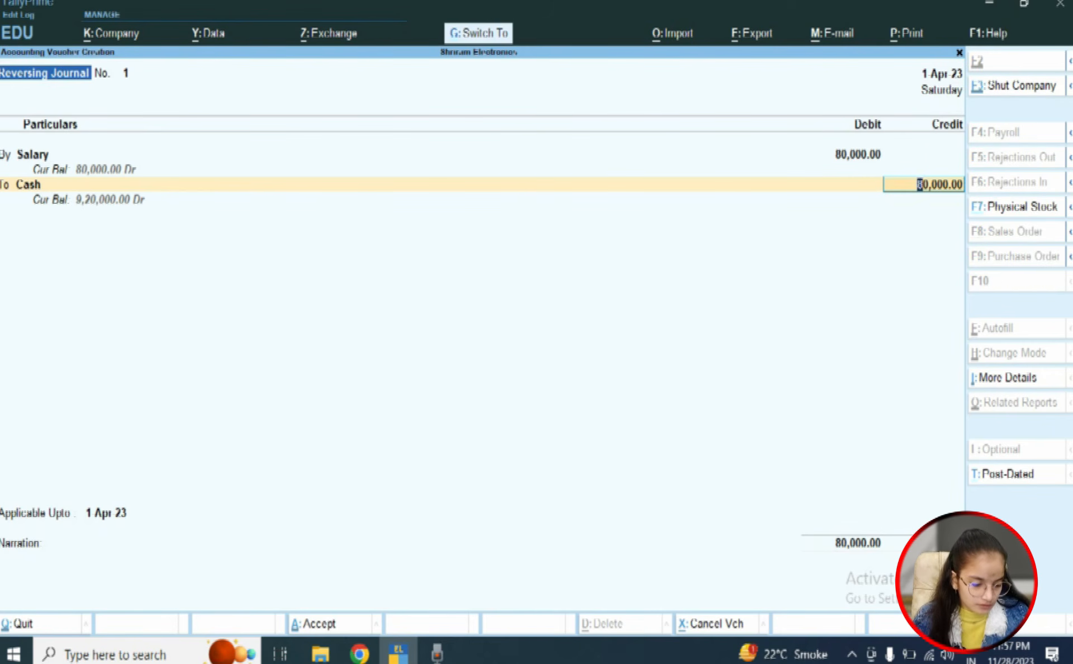
key(ctrl+a)
key(Escape)
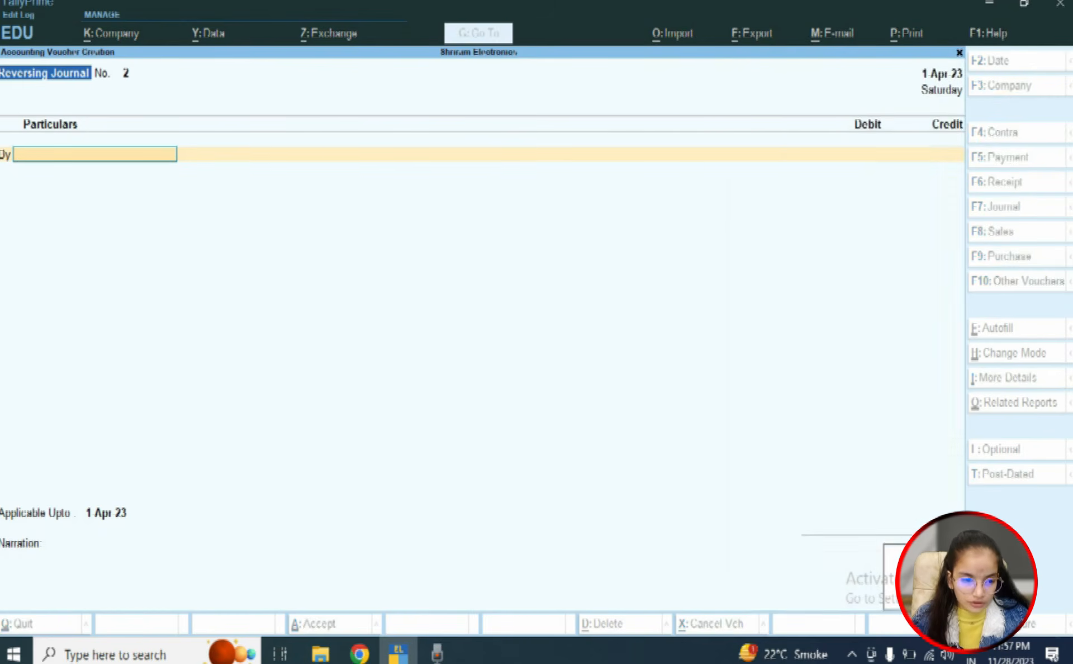
key(Escape)
key(Escape)
key(n)
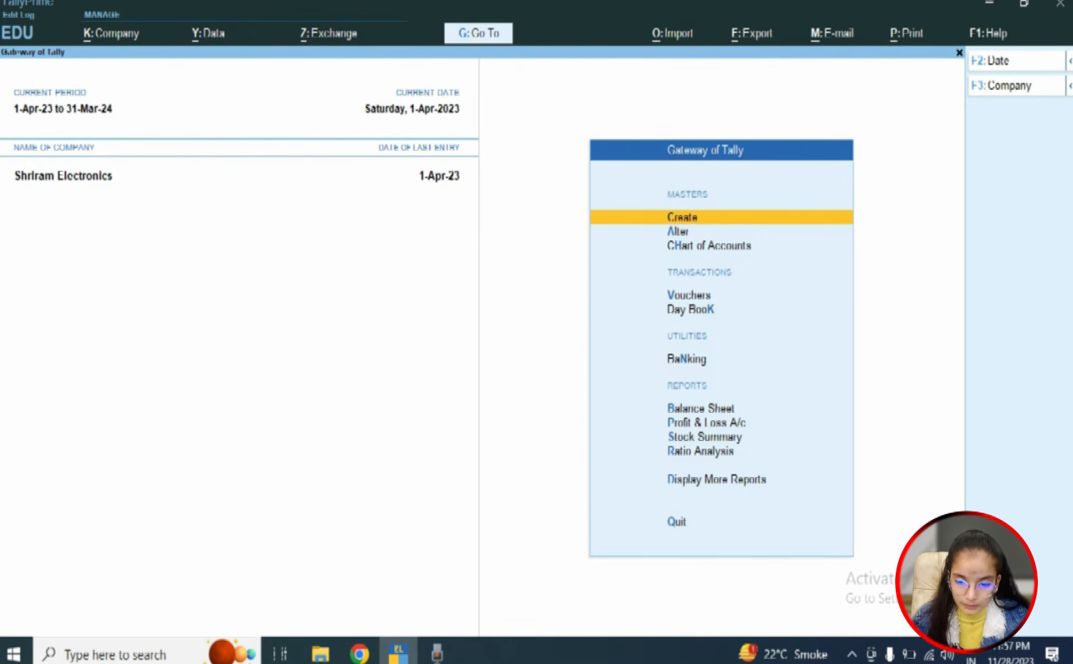
- Examine the Day Book entries for 1-Apr-23, including the Salary reversing journal
key(d)
key(d)
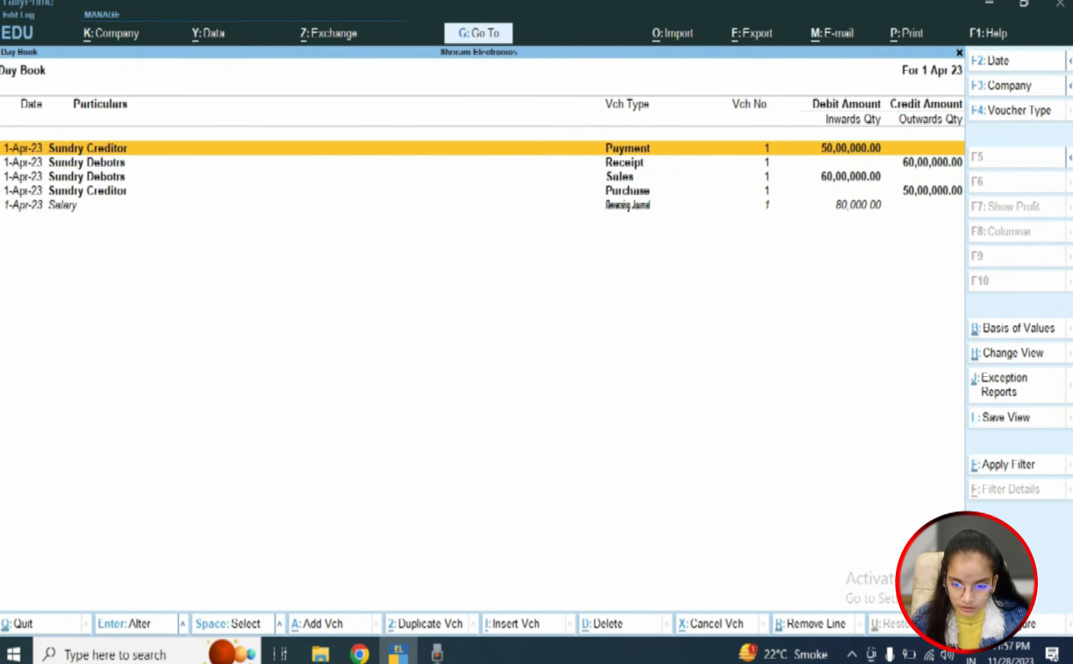
key(Down)
key(Down)
key(Down)
key(Down)
key(Up)
key(Up)
key(Up)
key(Up)
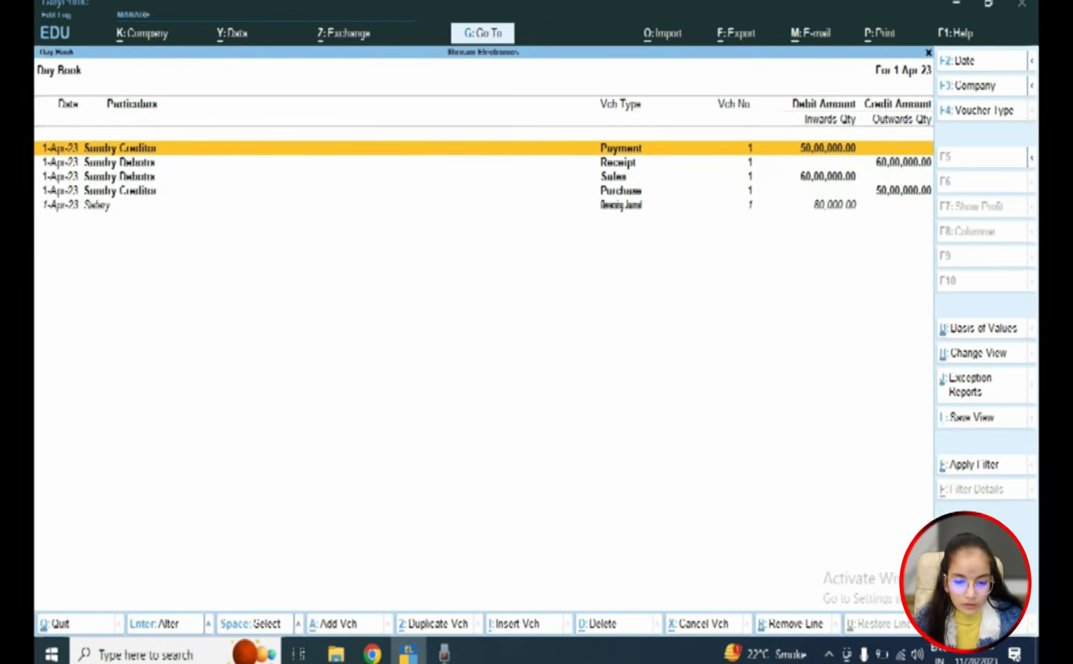